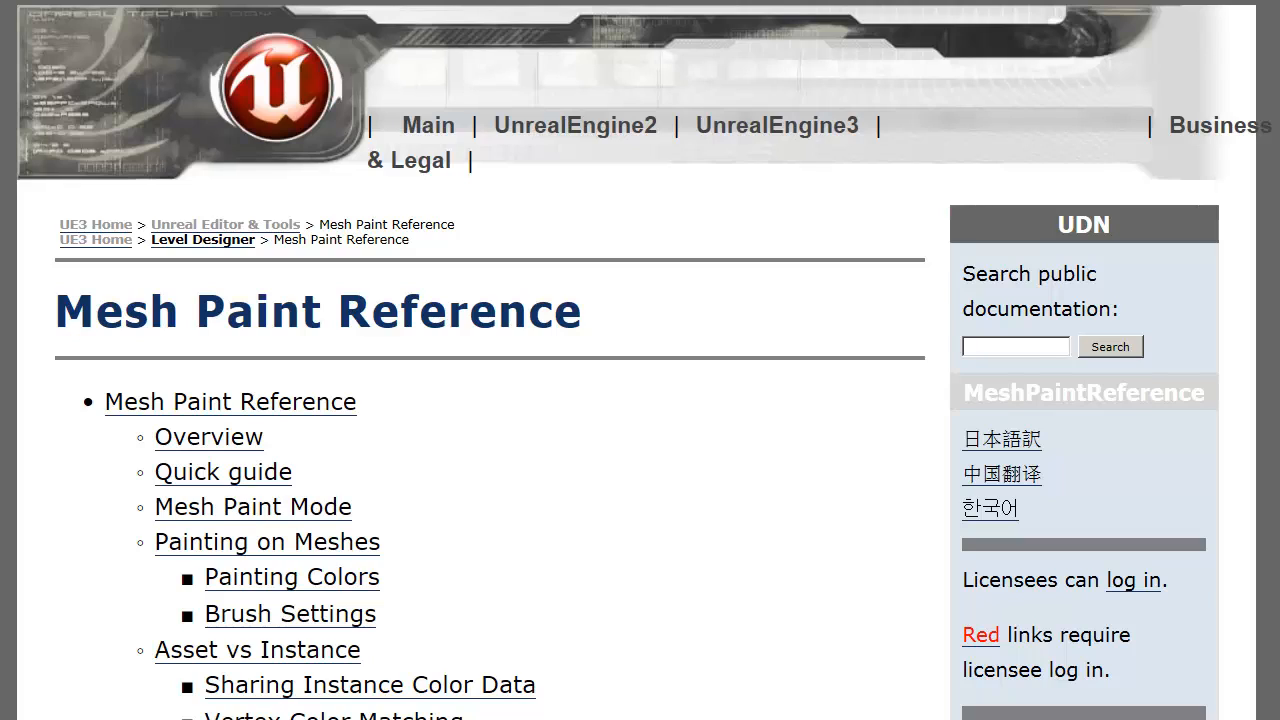
Step: Look through the contents and sections of the Mesh Paint Reference page
scroll(1250, 100, "down", 2)
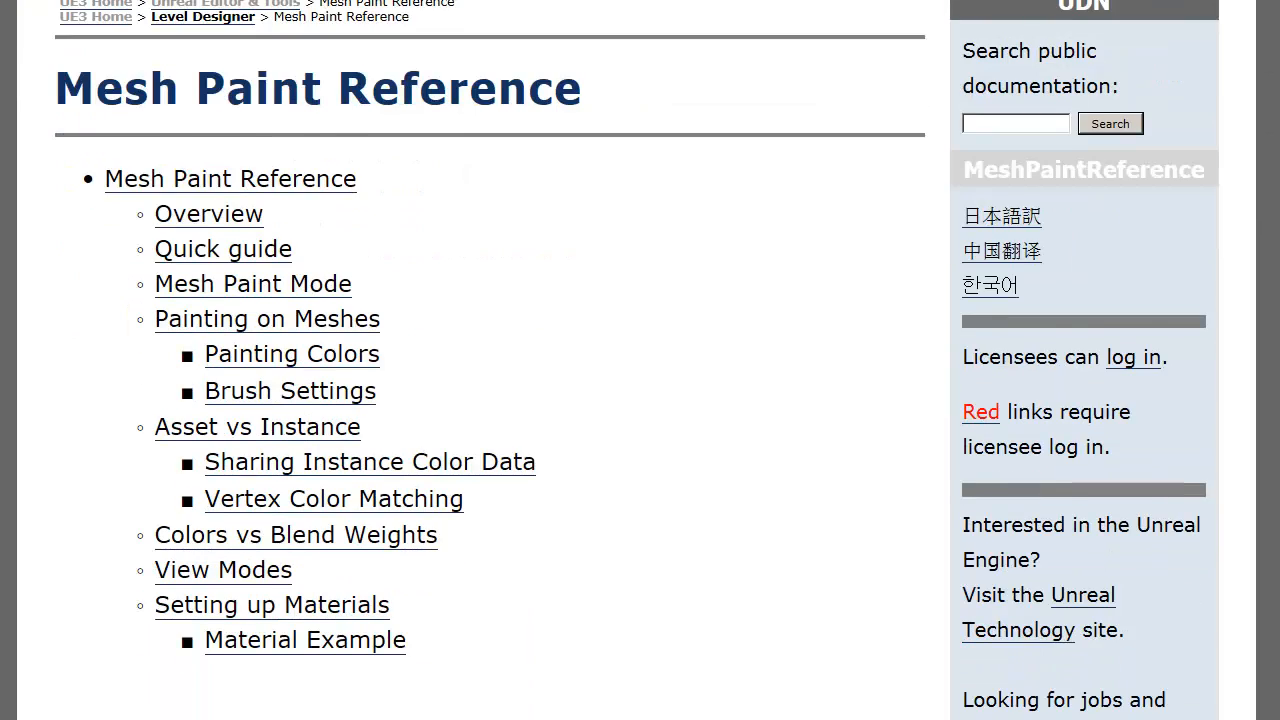
scroll(640, 360, "down", 10)
scroll(640, 360, "up", 4)
scroll(640, 360, "down", 1)
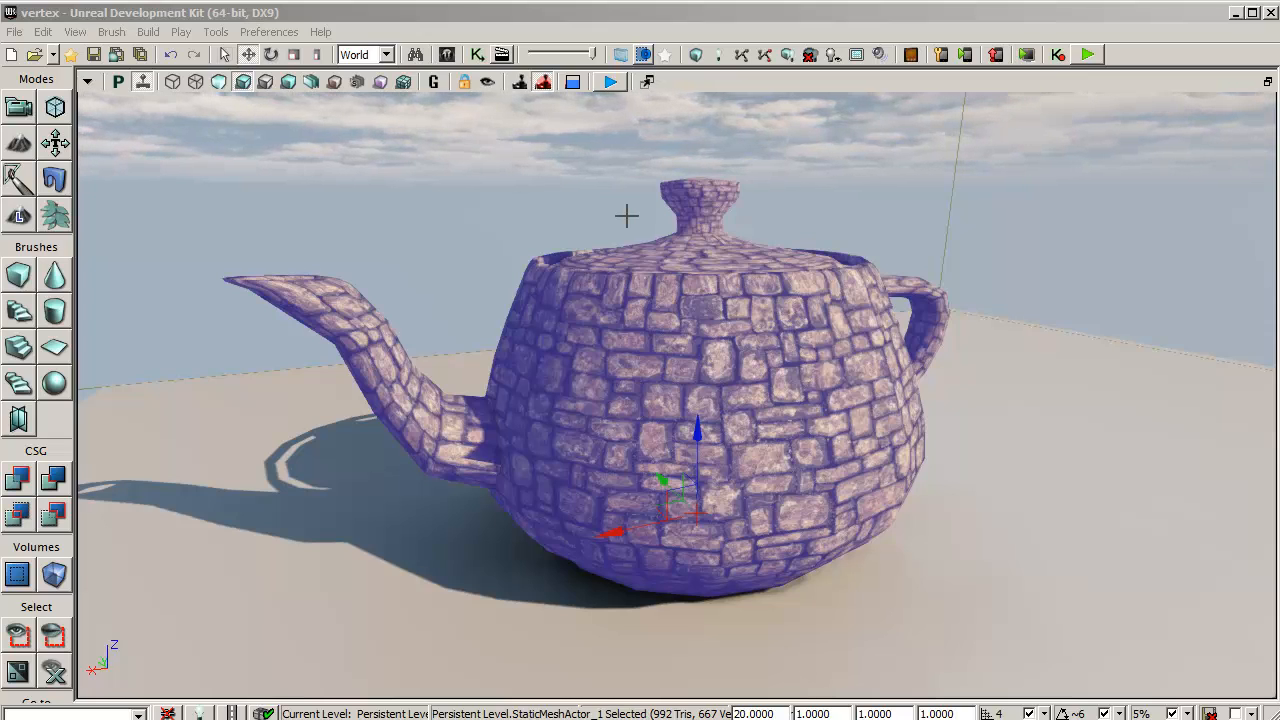
Step: Inspect the teapot's mesh density in wireframe view and return to the lit view
left_click(171, 83)
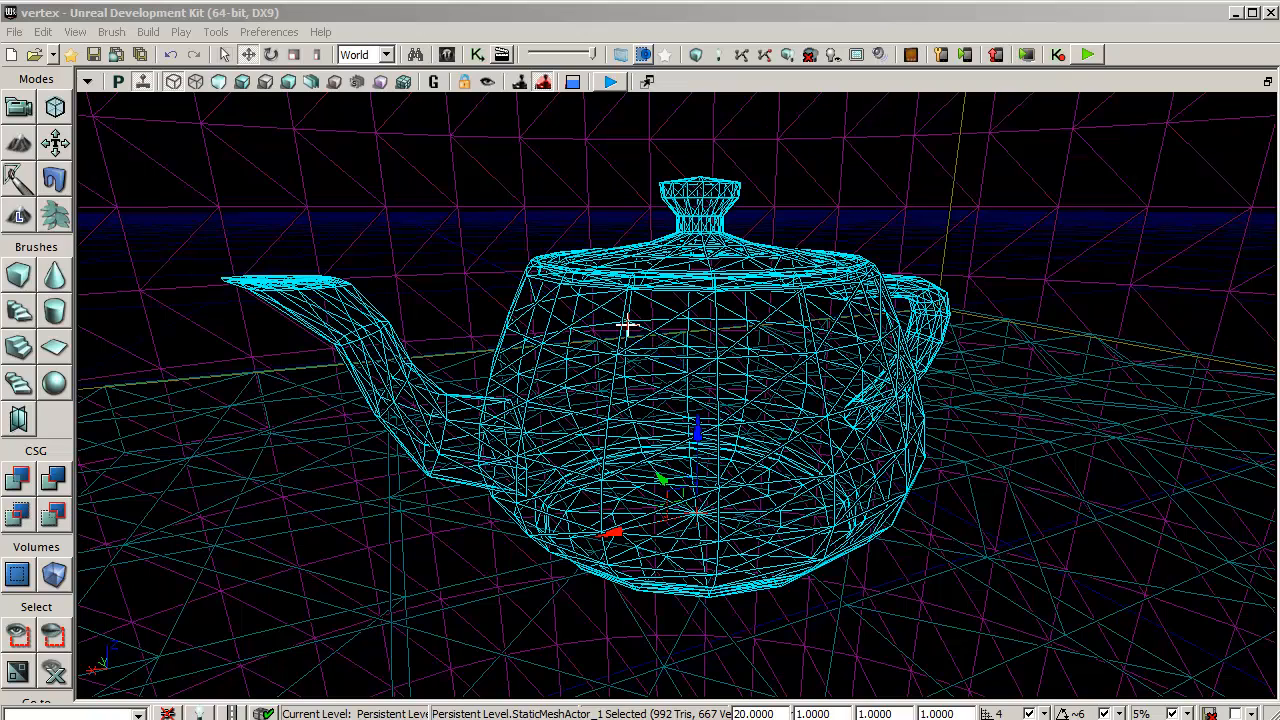
key("alt+4")
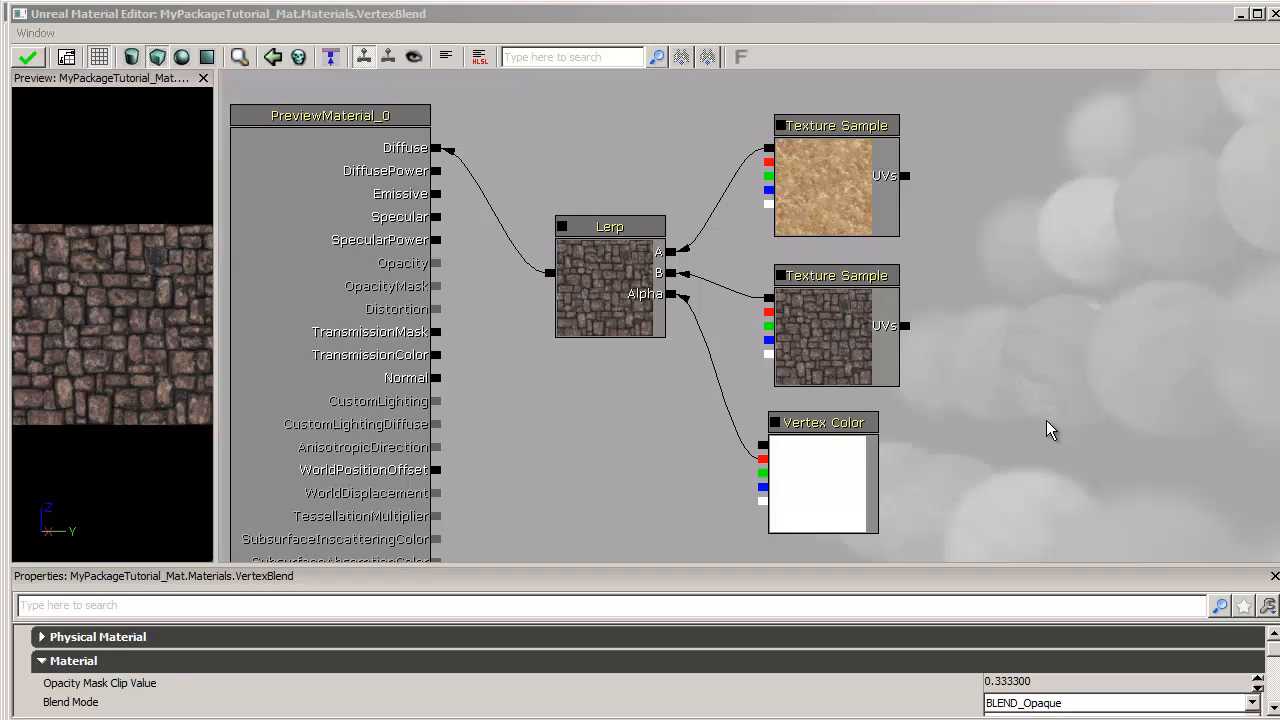
Step: Examine the Lerp, the two Texture Sample nodes and the Vertex Color node in the VertexBlend material
left_click(611, 275)
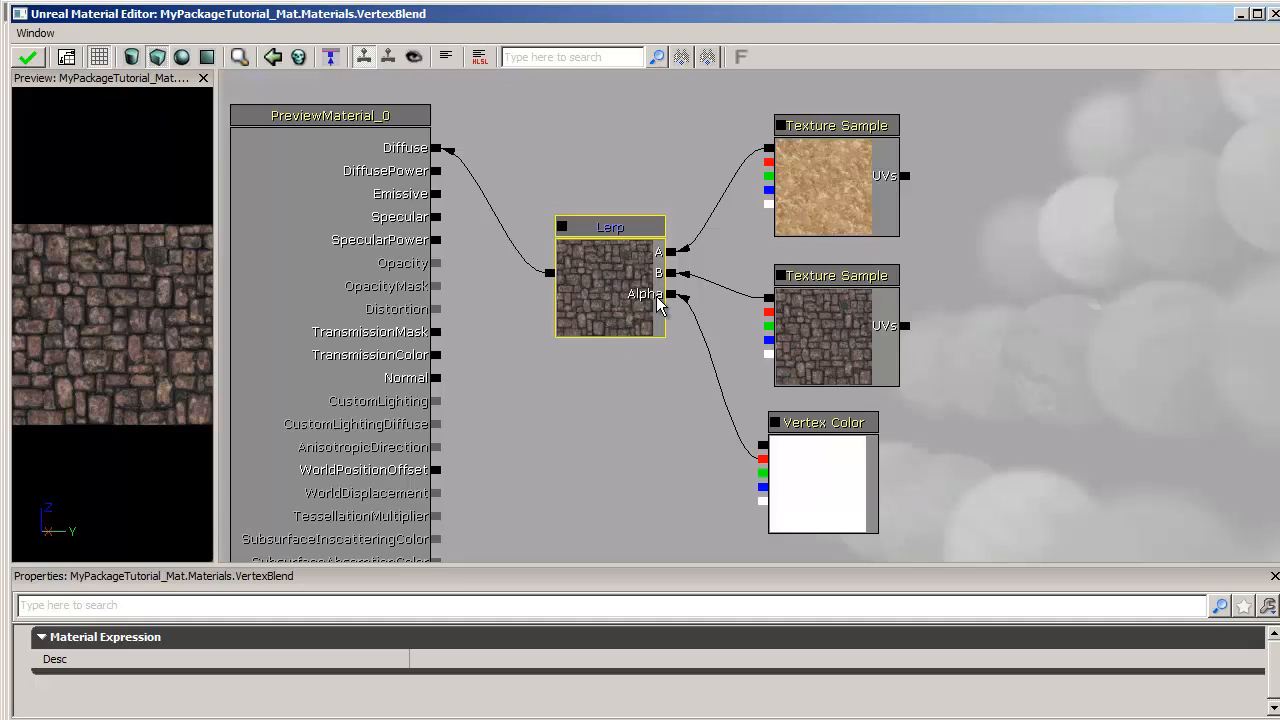
left_click(838, 176)
left_click(848, 339)
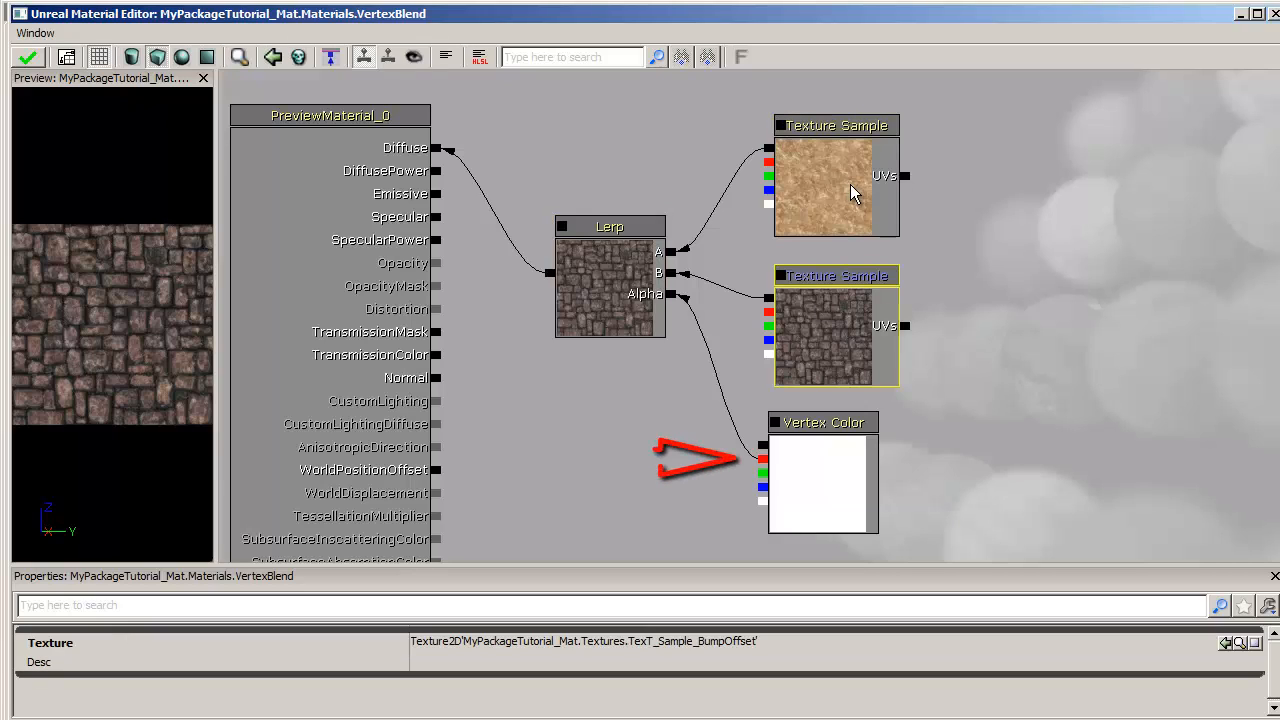
left_click(850, 184)
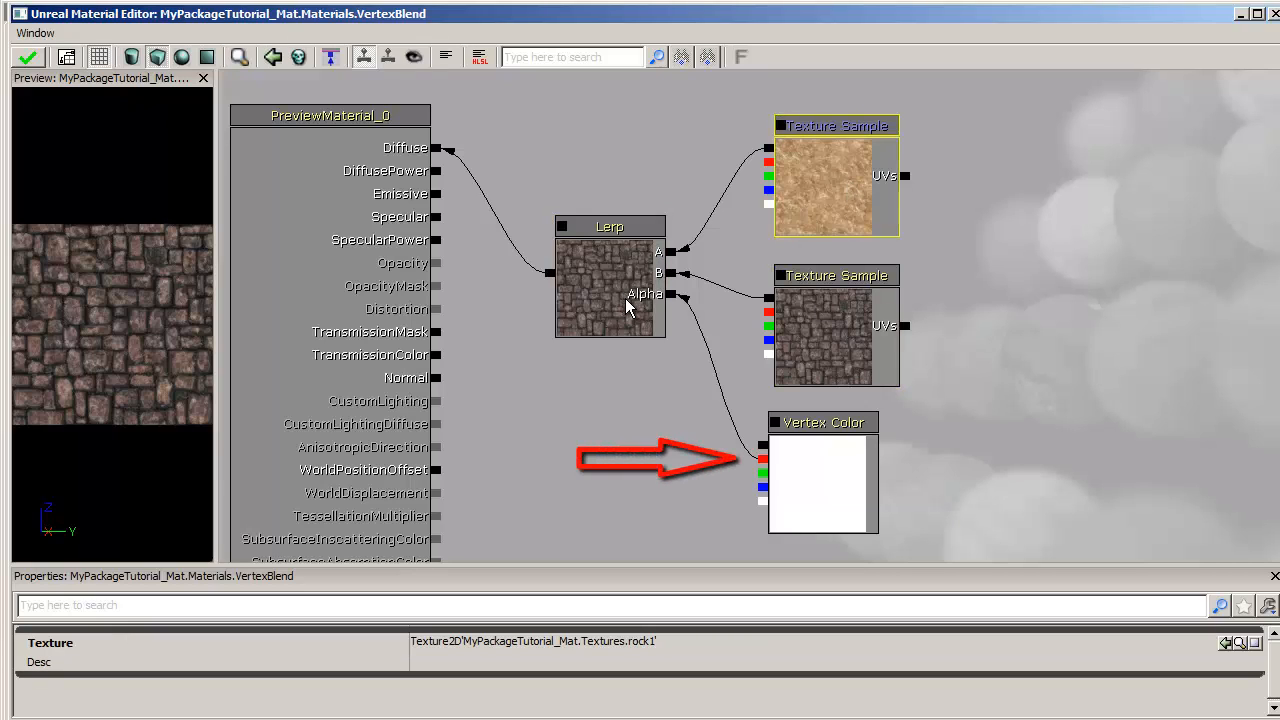
left_click(816, 479)
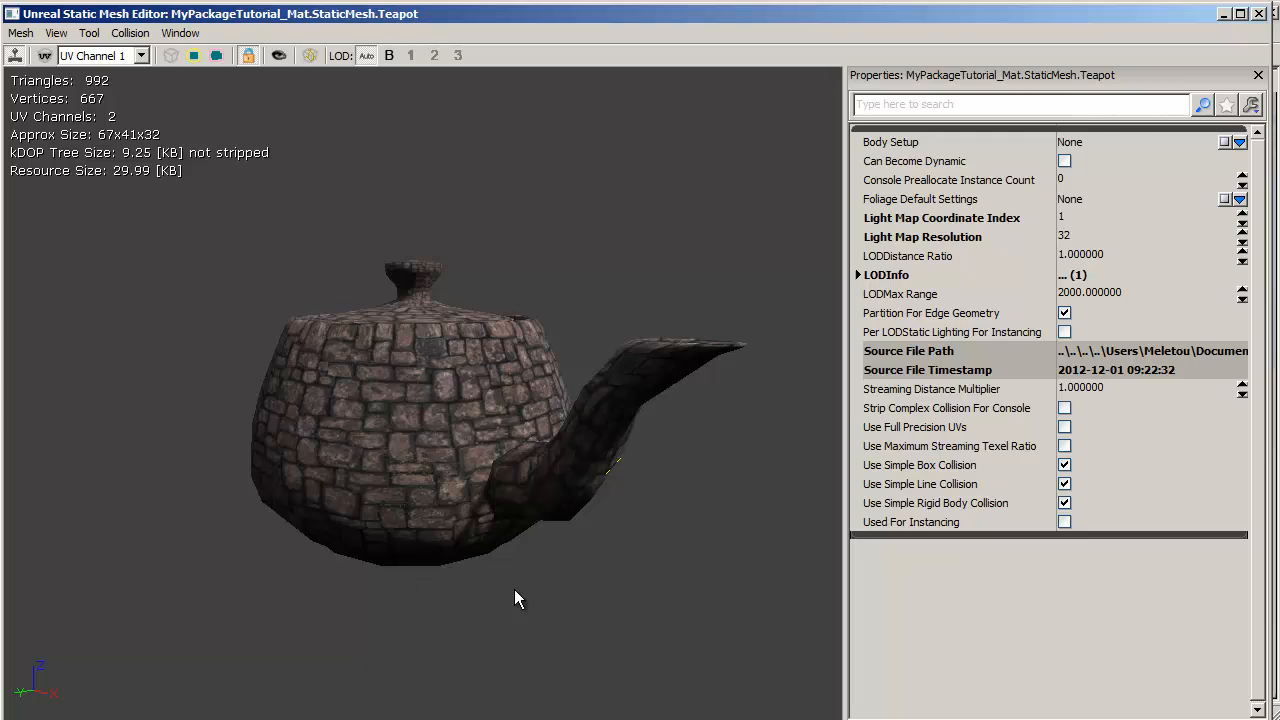
Step: Show the material assigned to the first element of the Teapot mesh's LODInfo
left_click(858, 274)
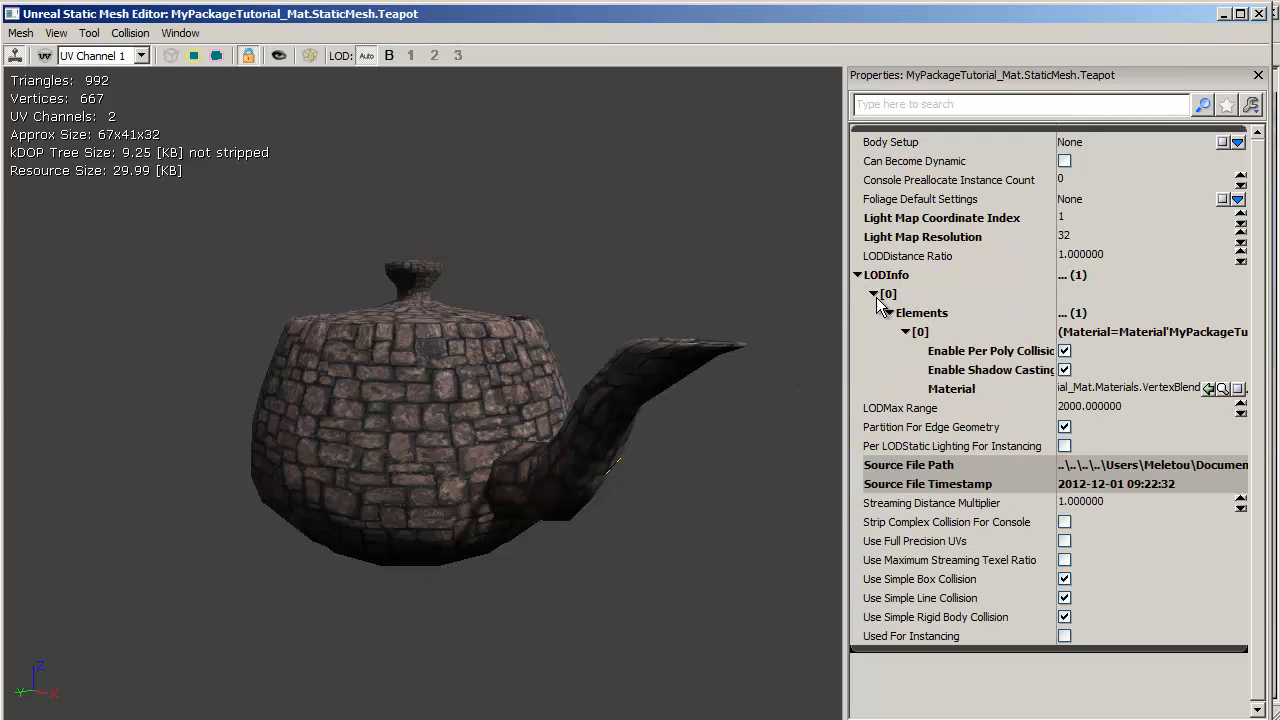
left_click(1004, 389)
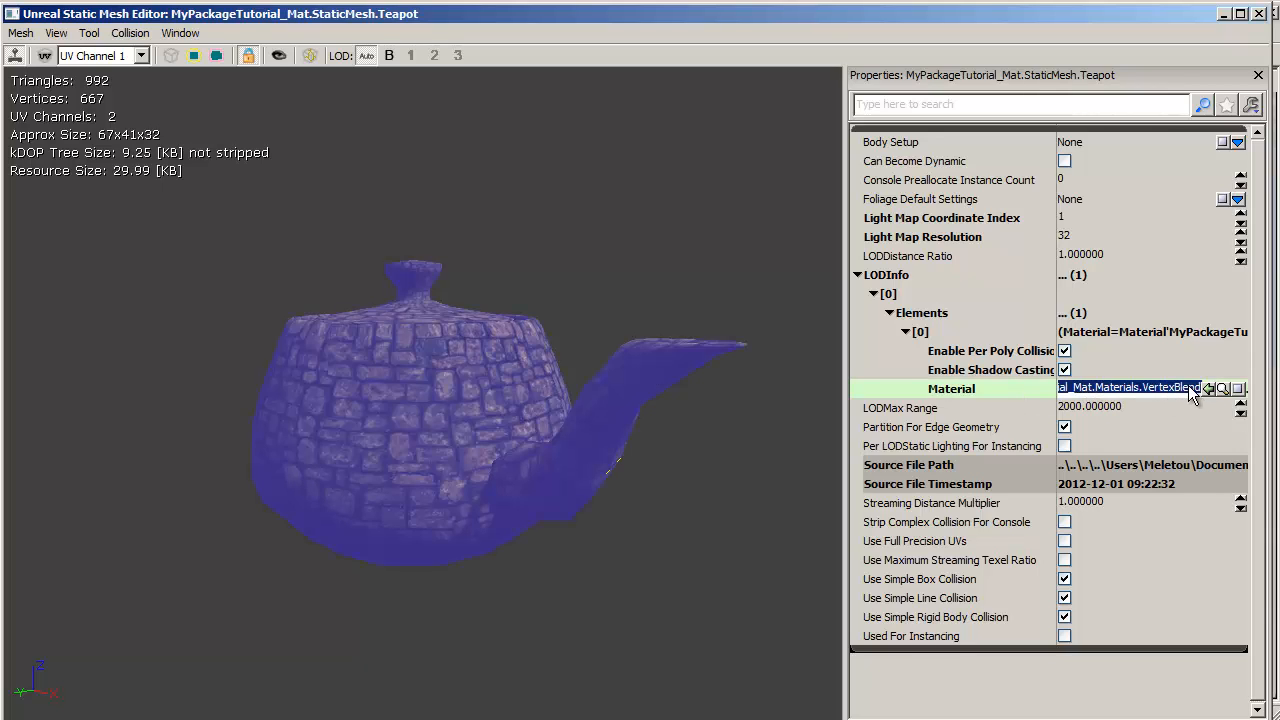
Step: Close the Static Mesh Editor and activate Mesh Paint mode in the level editor
left_click(1270, 13)
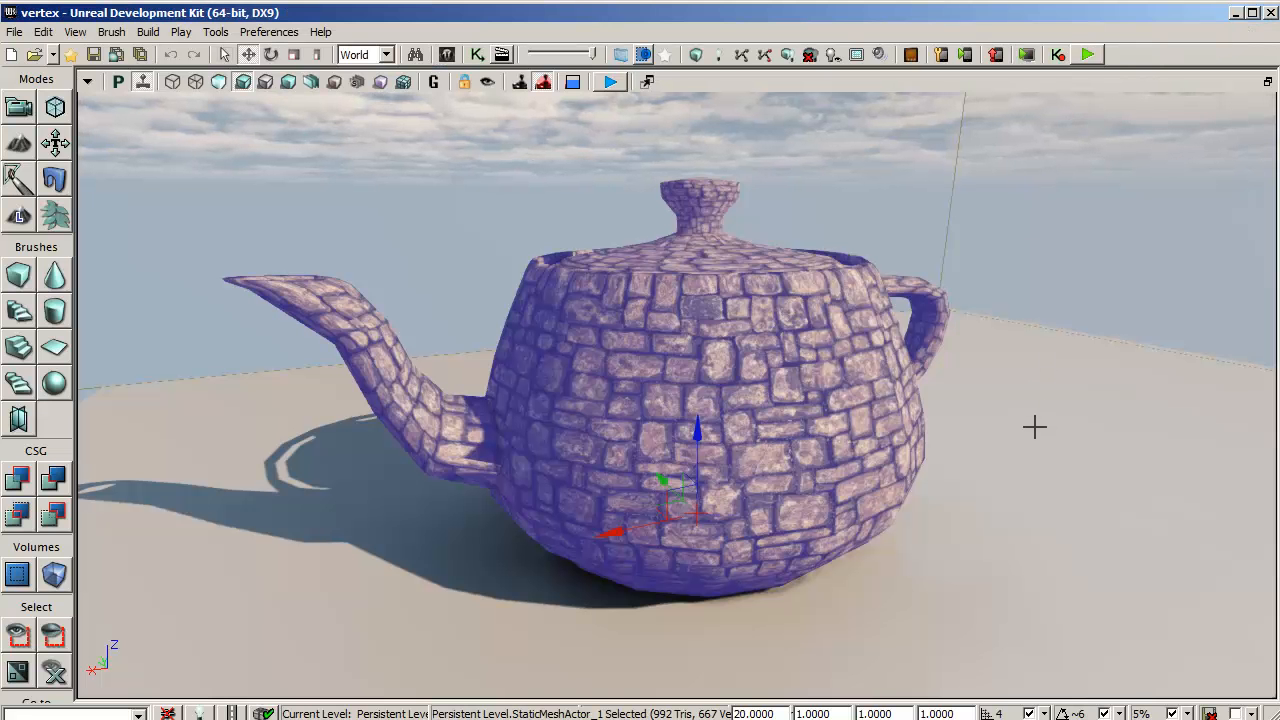
left_click(18, 178)
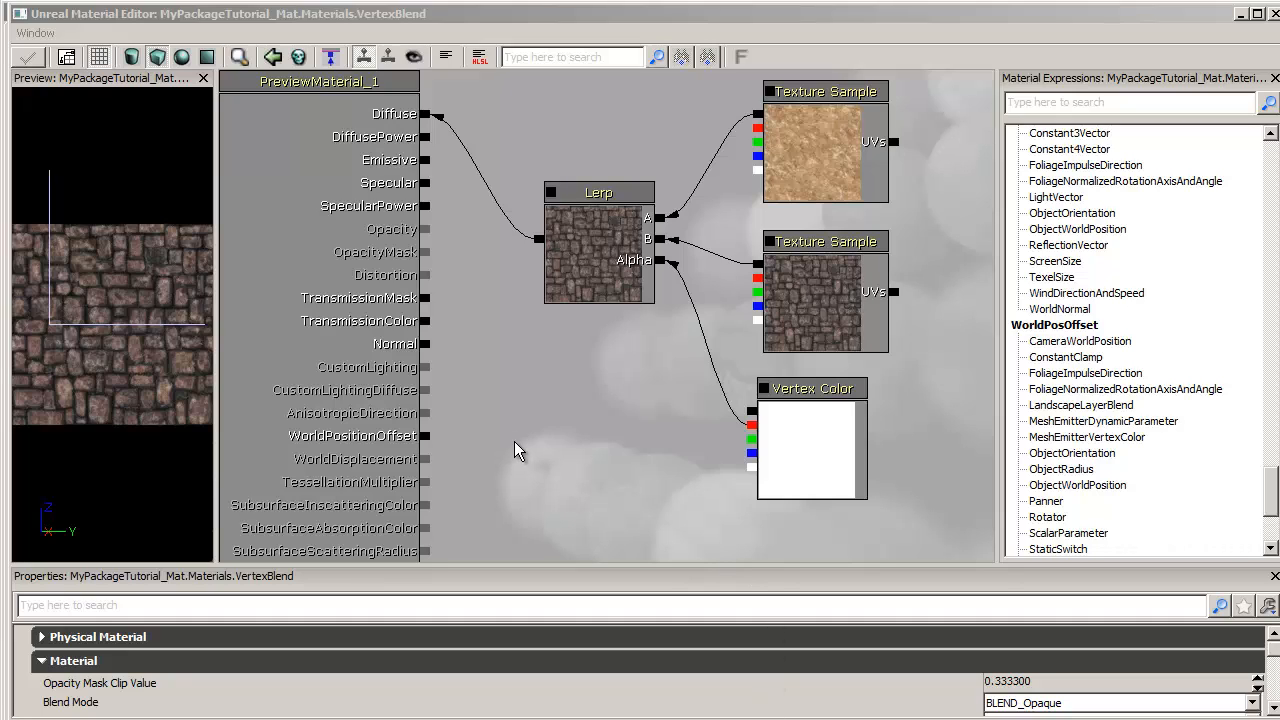
Step: Examine how the Vertex Color node's red channel feeds the Lerp's Alpha input in the VertexBlend material
left_click(848, 425)
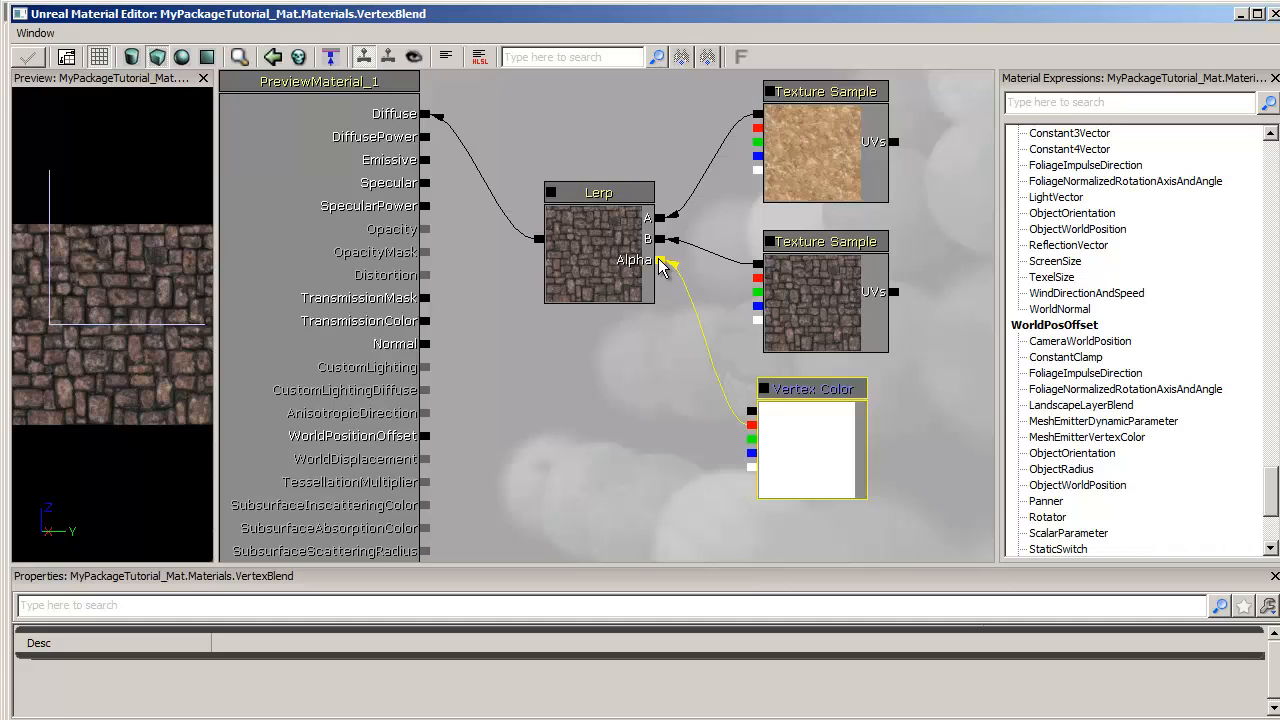
left_click(594, 256)
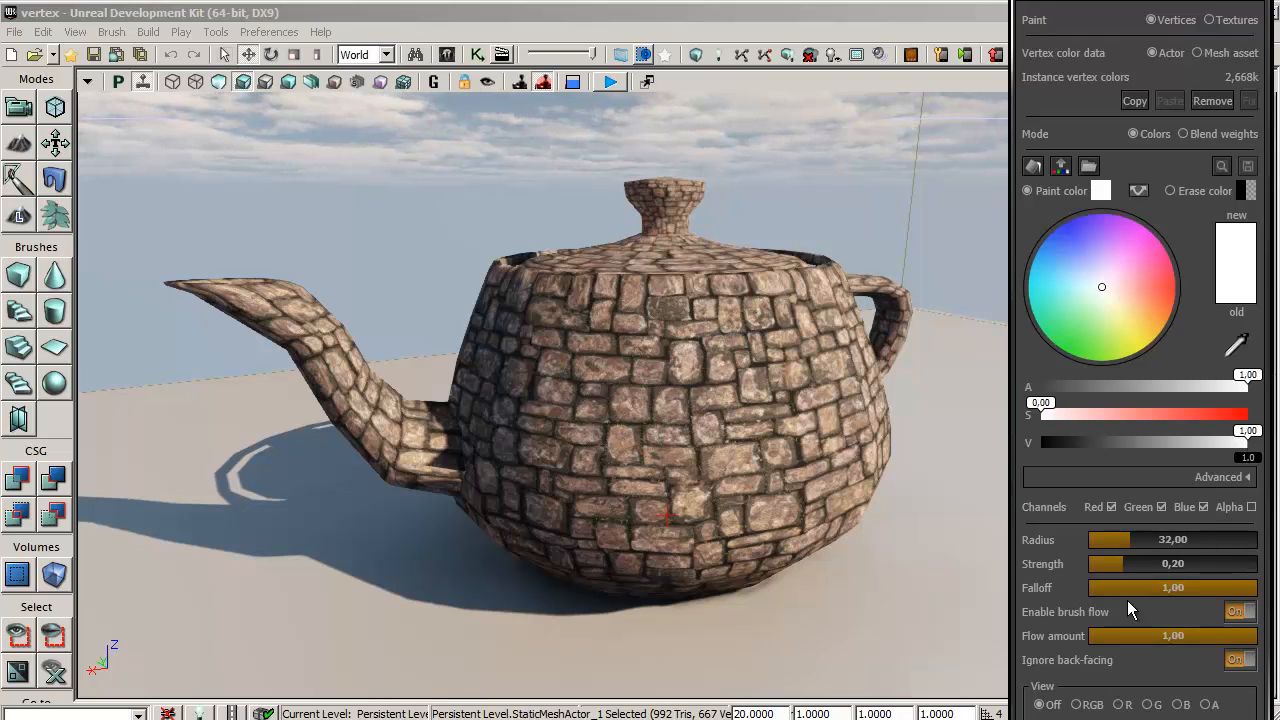
Step: Configure the mesh paint brush with radius 81.80 and falloff 0.38, keeping strength at 0.20
left_click_drag(1130, 540, 1145, 540)
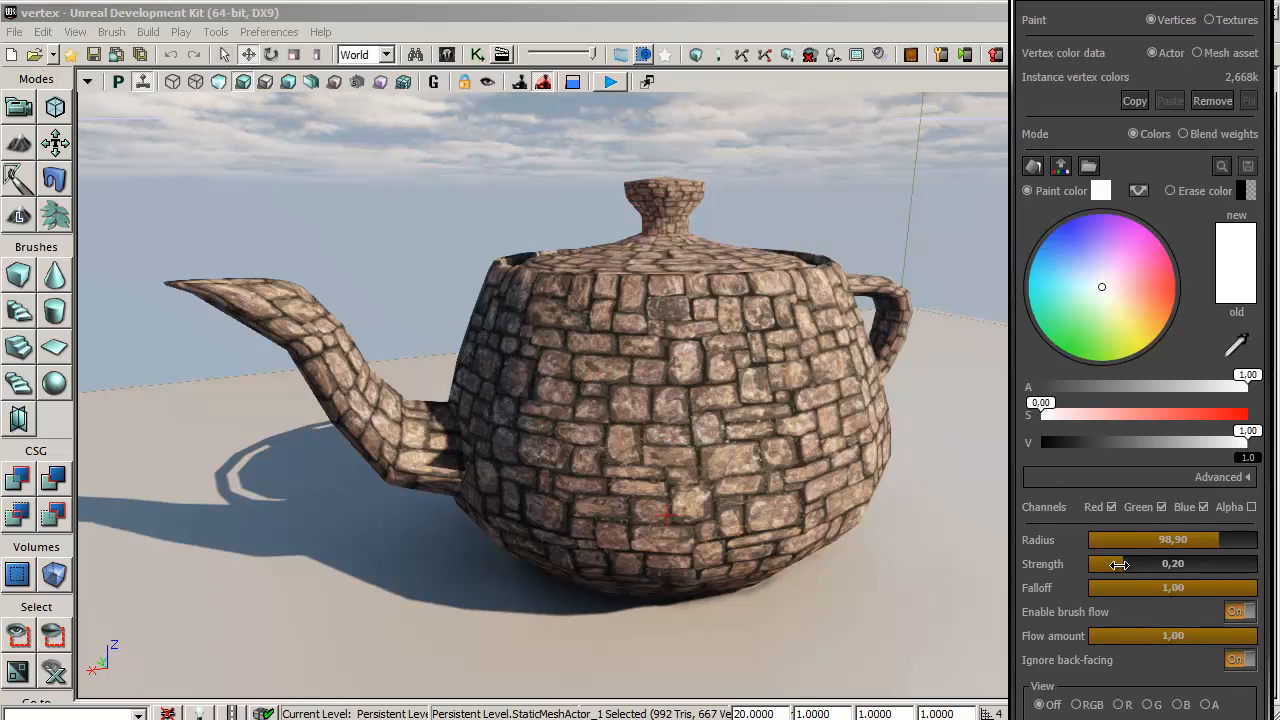
mouse_move(1118, 565)
left_mouse_down()
mouse_move(1190, 565)
mouse_move(1118, 565)
left_mouse_up()
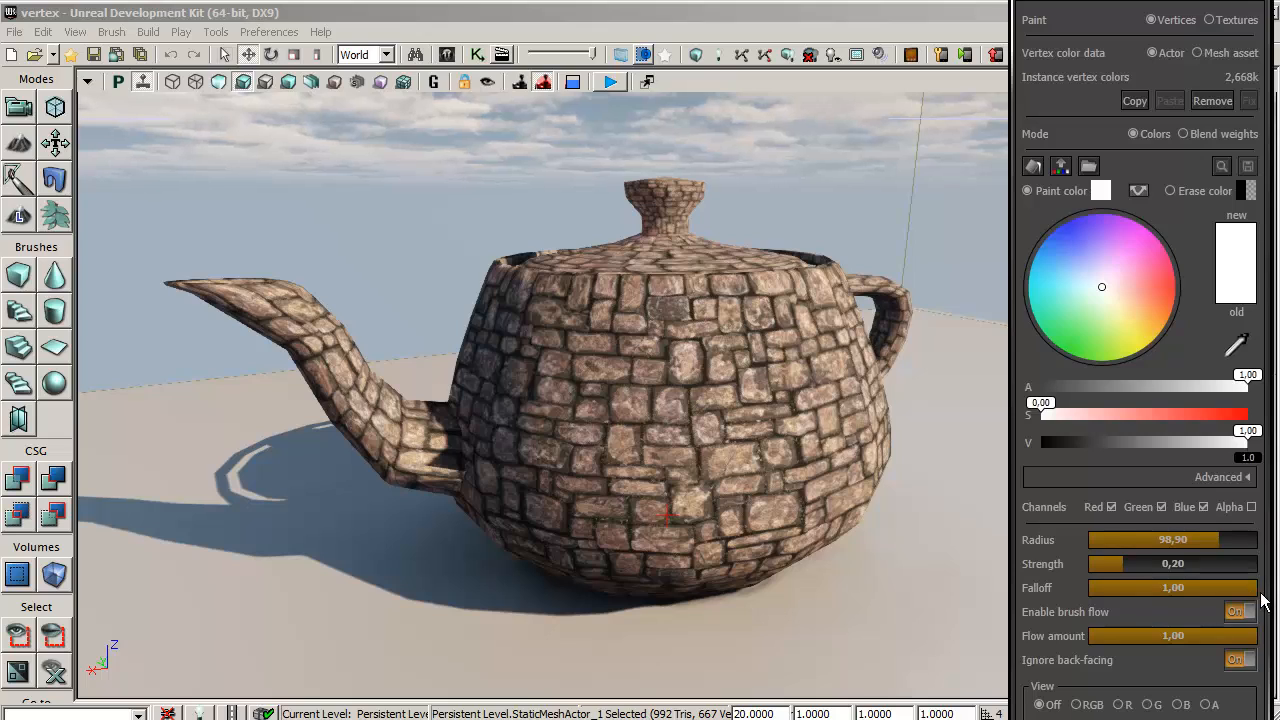
left_click_drag(1255, 588, 1250, 587)
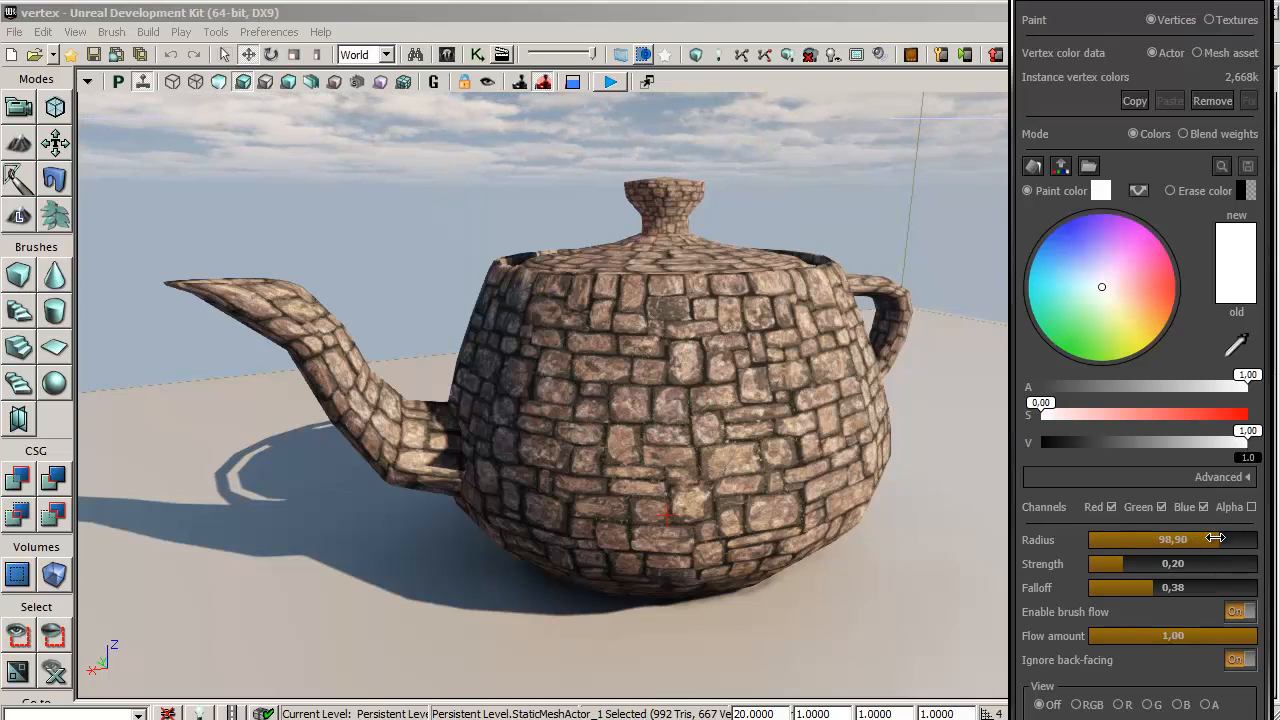
left_click_drag(1215, 538, 1212, 538)
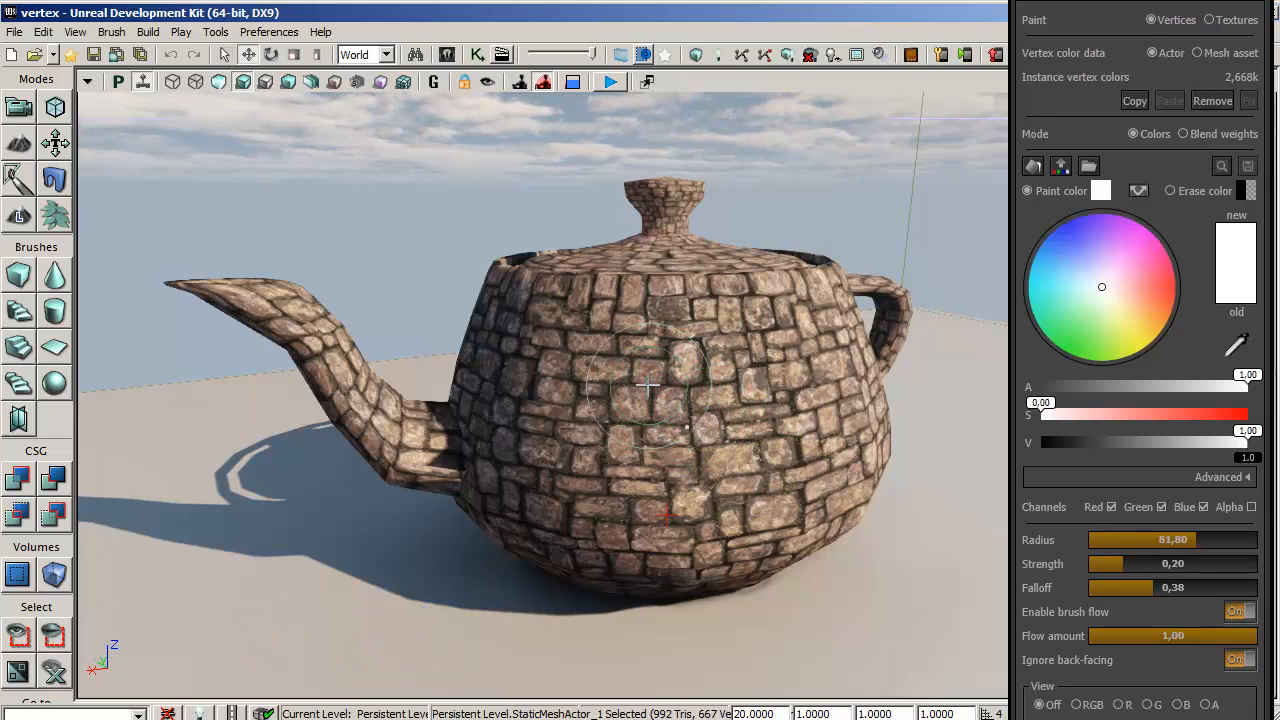
Step: Paint the sandy rock texture over the front of the teapot's body, erase most of it, and repaint the area
mouse_move(648, 383)
left_mouse_down("ctrl")
mouse_move(686, 423)
mouse_move(720, 400)
mouse_move(806, 388)
mouse_move(808, 371)
left_mouse_up("ctrl")
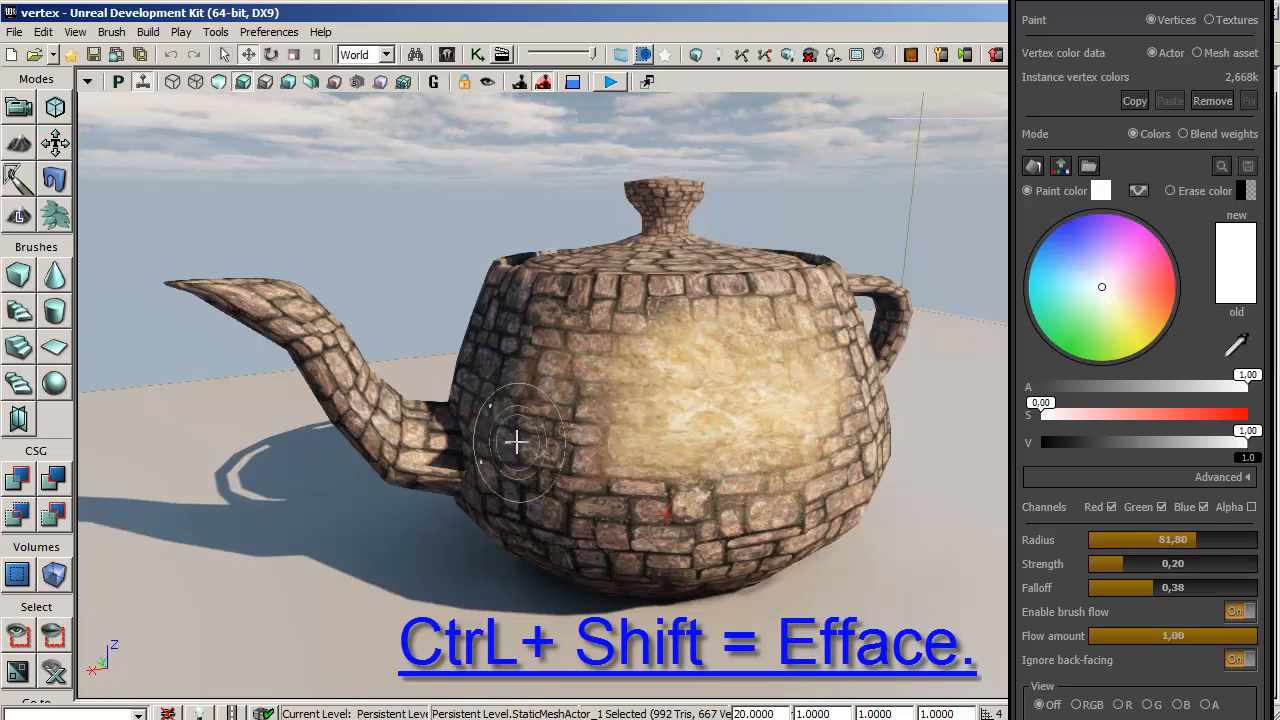
mouse_move(516, 441)
left_mouse_down("ctrl")
mouse_move(671, 506)
mouse_move(766, 486)
mouse_move(669, 432)
mouse_move(780, 437)
mouse_move(734, 329)
left_mouse_up("ctrl")
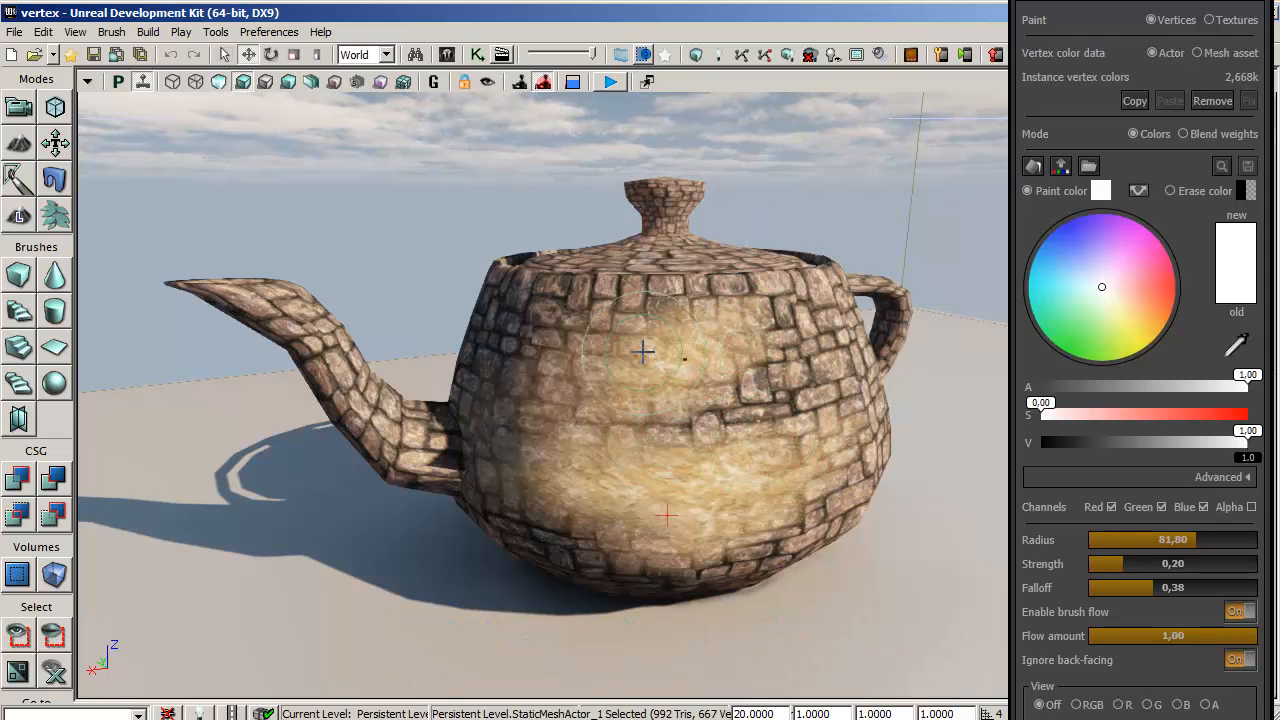
mouse_move(643, 350)
left_mouse_down("ctrl+shift")
mouse_move(575, 390)
mouse_move(573, 476)
left_mouse_up("ctrl+shift")
mouse_move(575, 476)
left_mouse_down("ctrl+shift")
mouse_move(686, 500)
mouse_move(733, 418)
left_mouse_up("ctrl+shift")
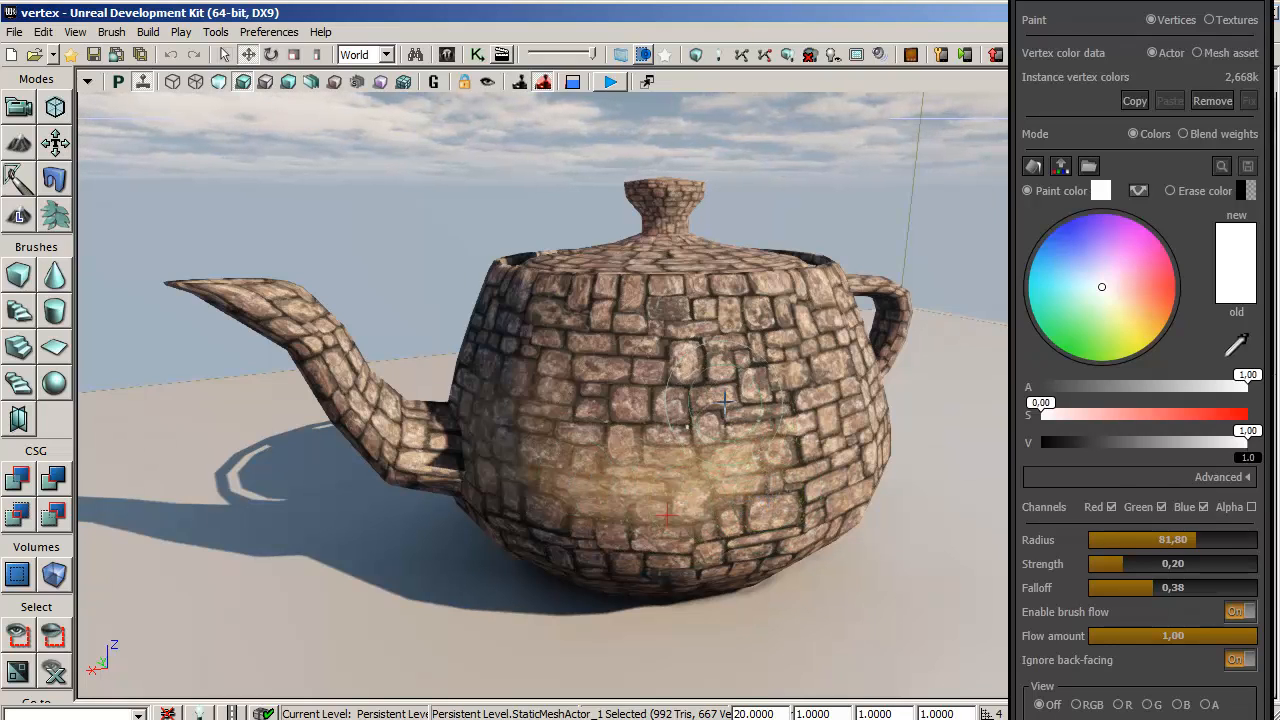
mouse_move(696, 378)
left_mouse_down("ctrl")
mouse_move(777, 371)
mouse_move(791, 431)
mouse_move(600, 340)
mouse_move(560, 440)
mouse_move(520, 390)
mouse_move(505, 403)
mouse_move(509, 374)
mouse_move(677, 434)
mouse_move(668, 500)
left_mouse_up("ctrl")
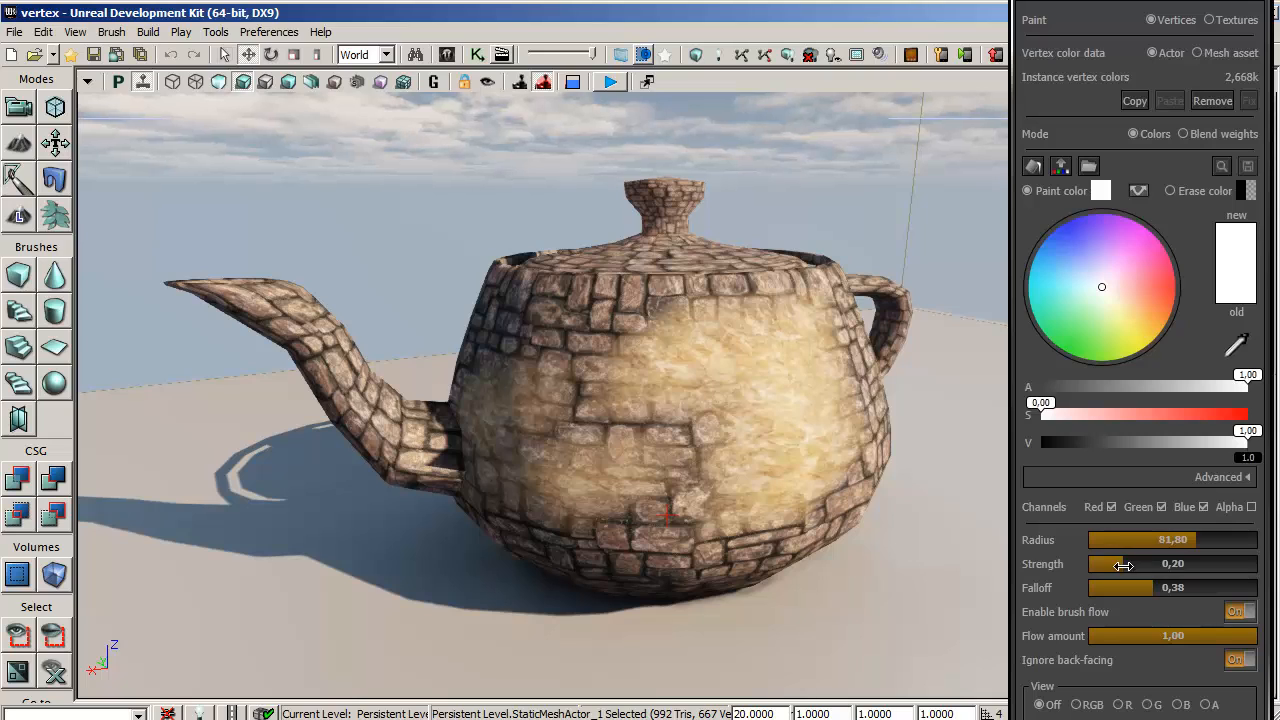
Step: Set the brush strength to 0.08 and apply an erase stroke to the middle of the teapot's body
left_click_drag(1123, 566, 1100, 566)
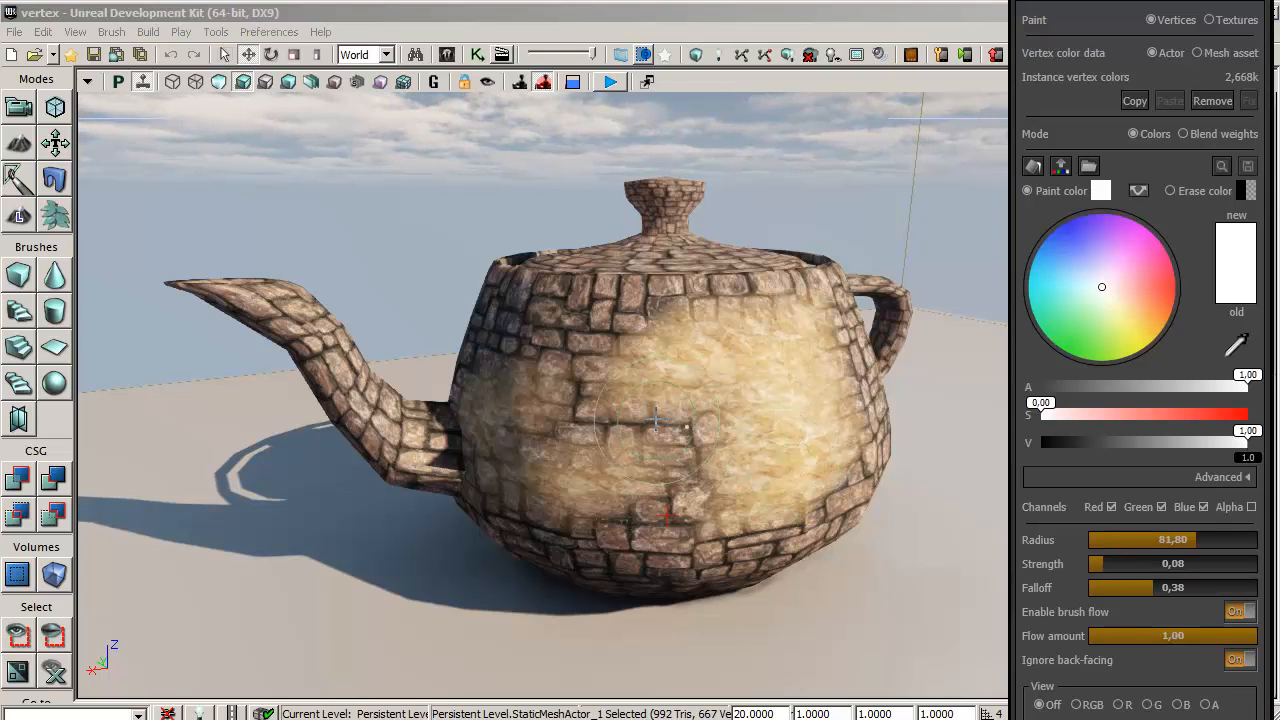
mouse_move(668, 374)
left_mouse_down("ctrl+shift")
mouse_move(694, 374)
mouse_move(668, 366)
left_mouse_up("ctrl+shift")
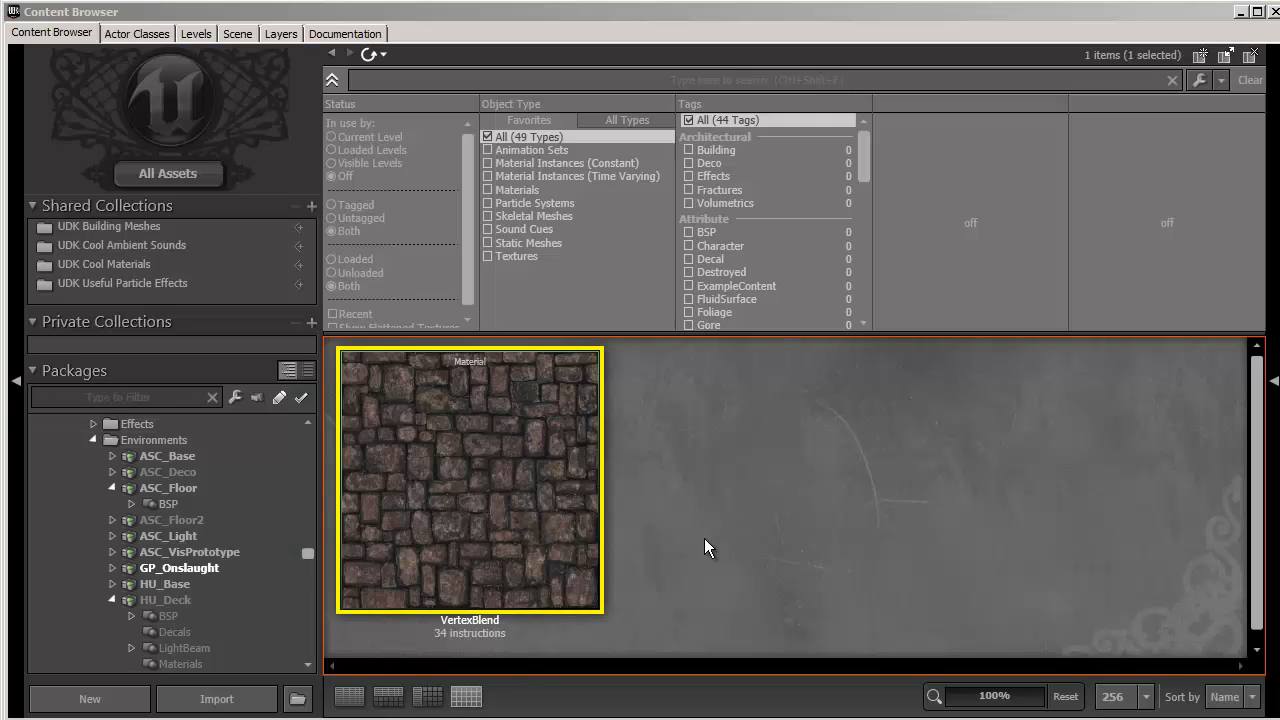
Step: Copy the VertexBlend material as VertexBlend1 within MyPackageTutorial_Mat's Materials group and open the copy in the Material Editor
right_click(448, 392)
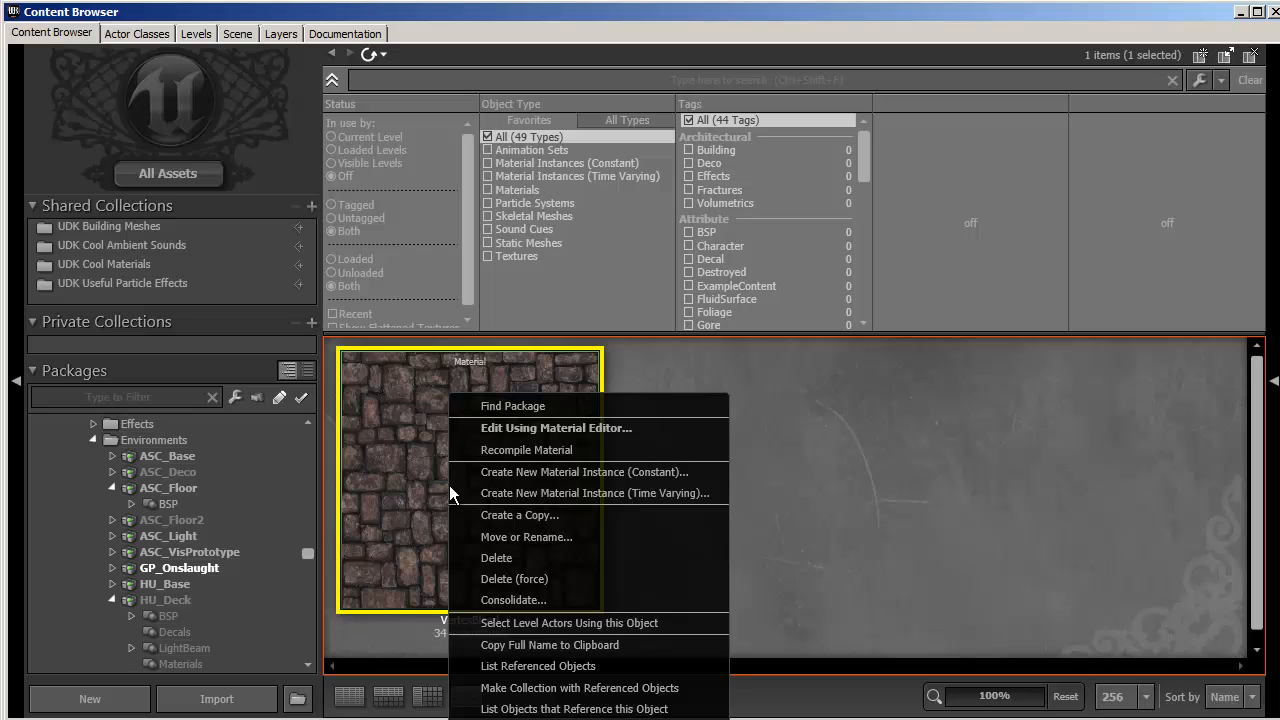
left_click(548, 518)
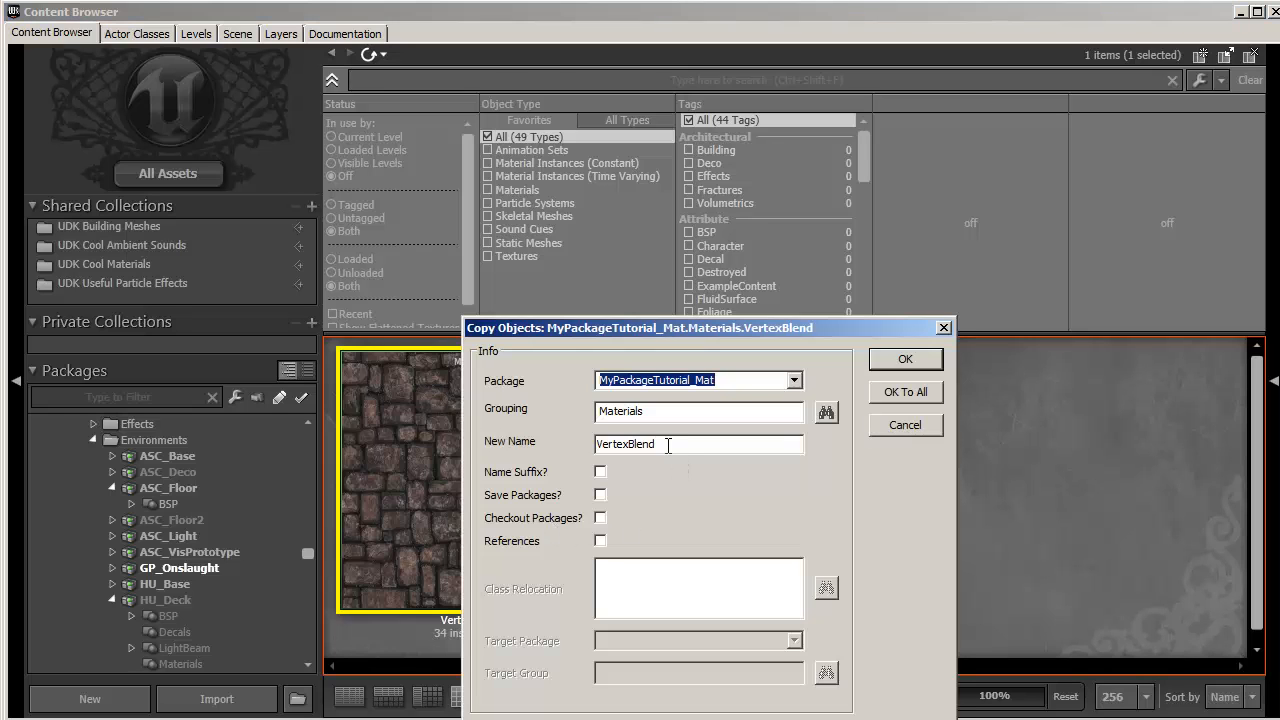
left_click(668, 444)
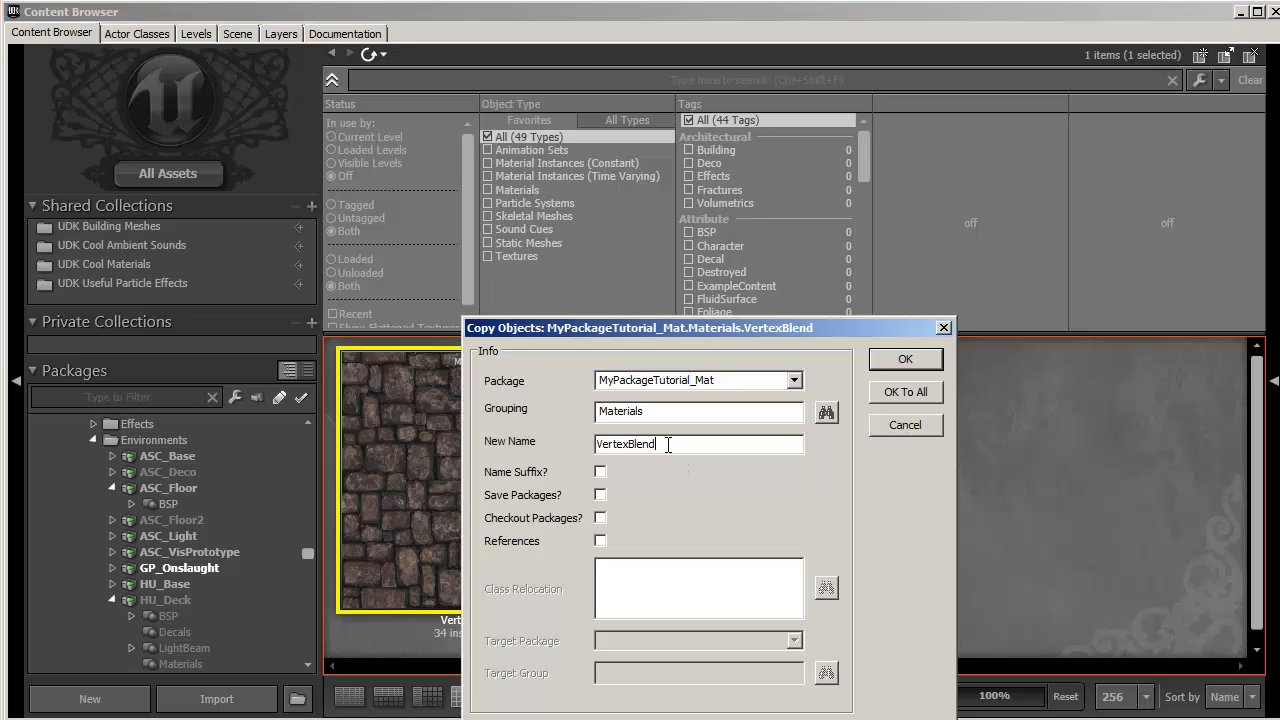
type("1")
left_click(905, 357)
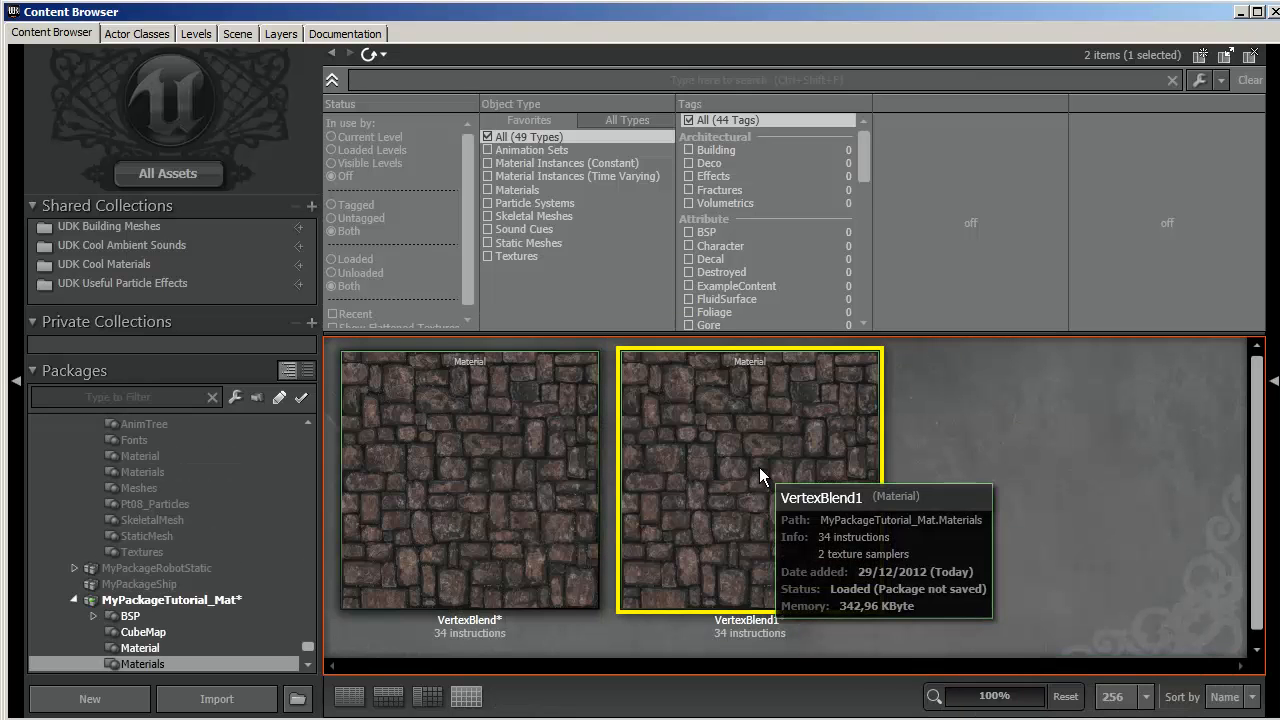
double_click(759, 467)
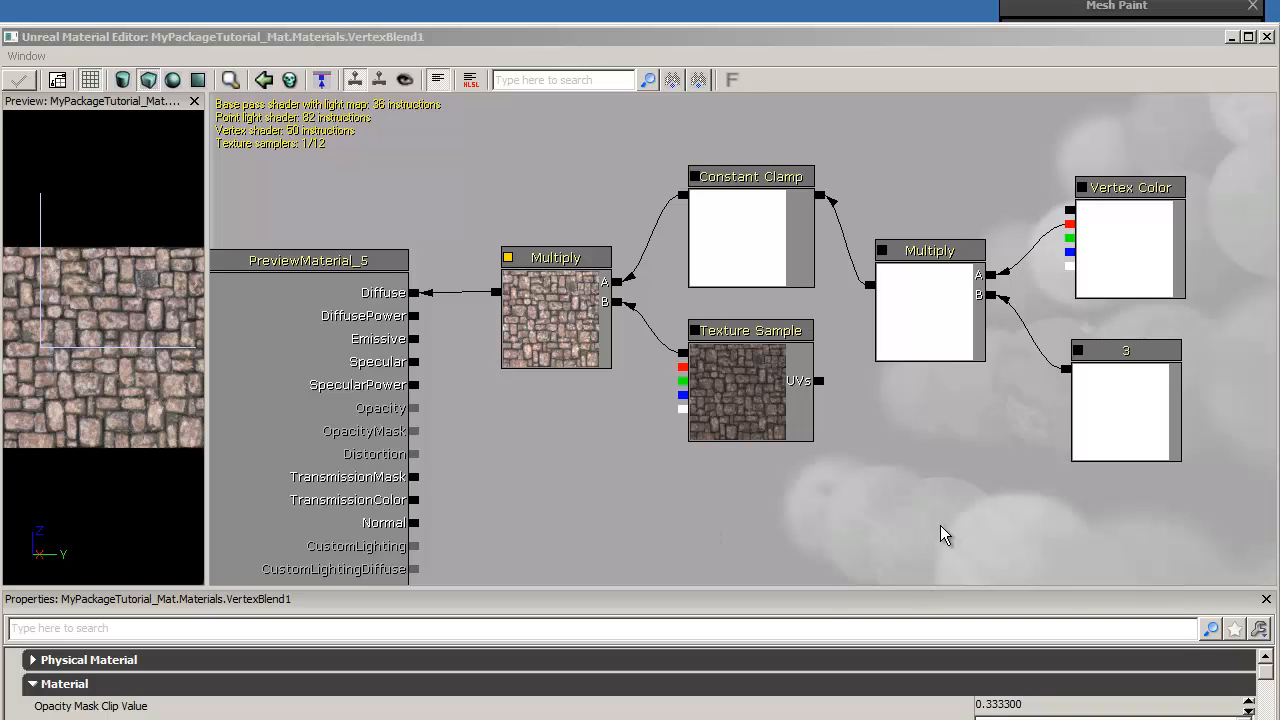
Step: Examine the Multiply, Vertex Color, constant 3 and Constant Clamp nodes of VertexBlend1, including the clamp's Min and Max values
left_click(930, 316)
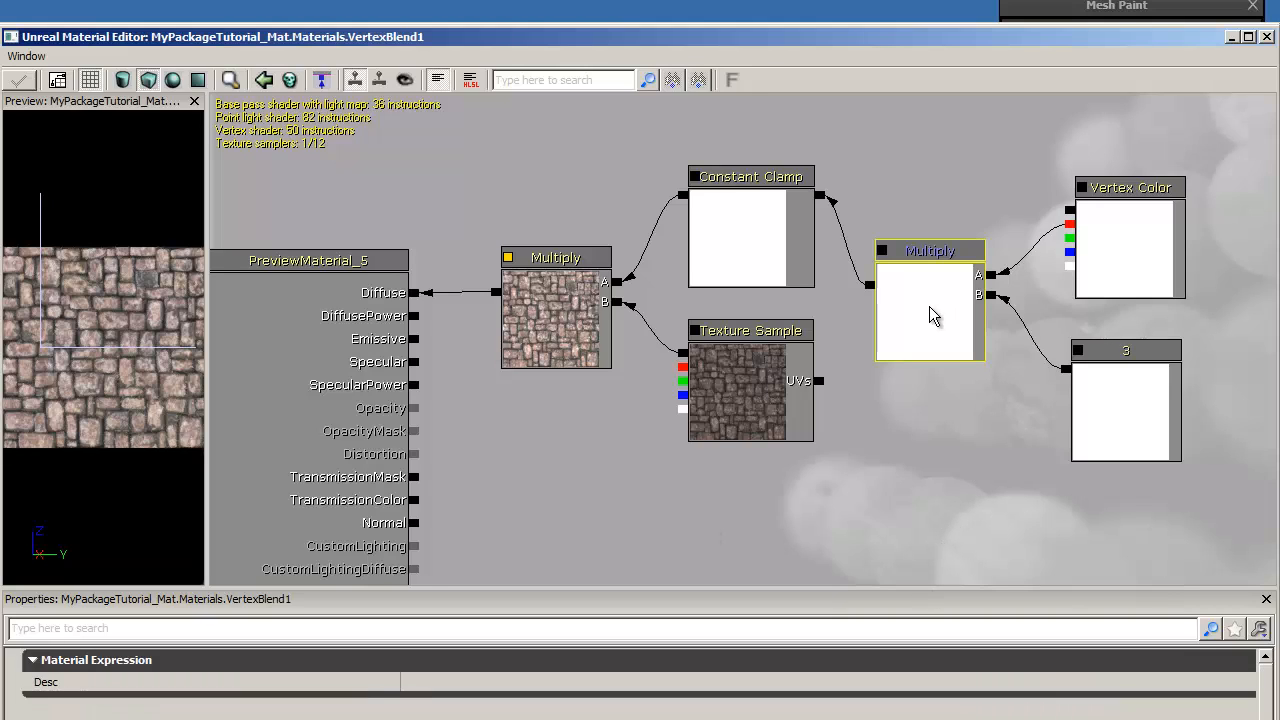
left_click(1138, 243)
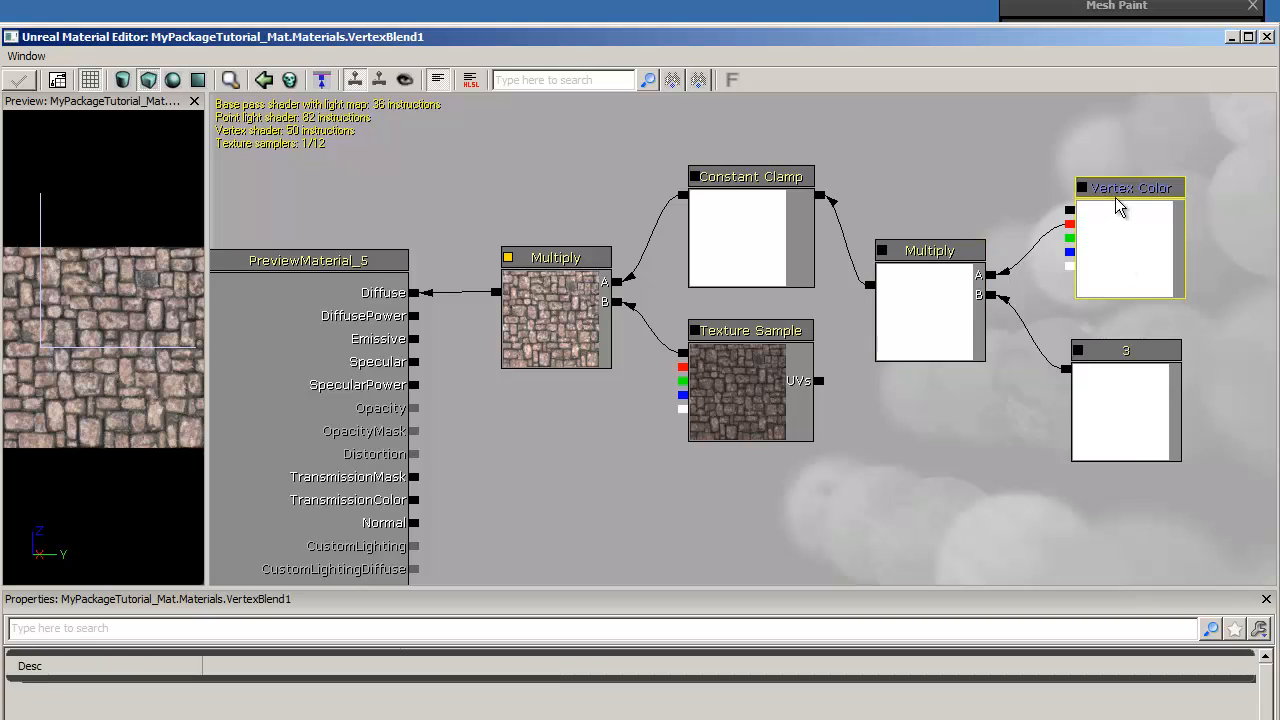
left_click(1136, 400)
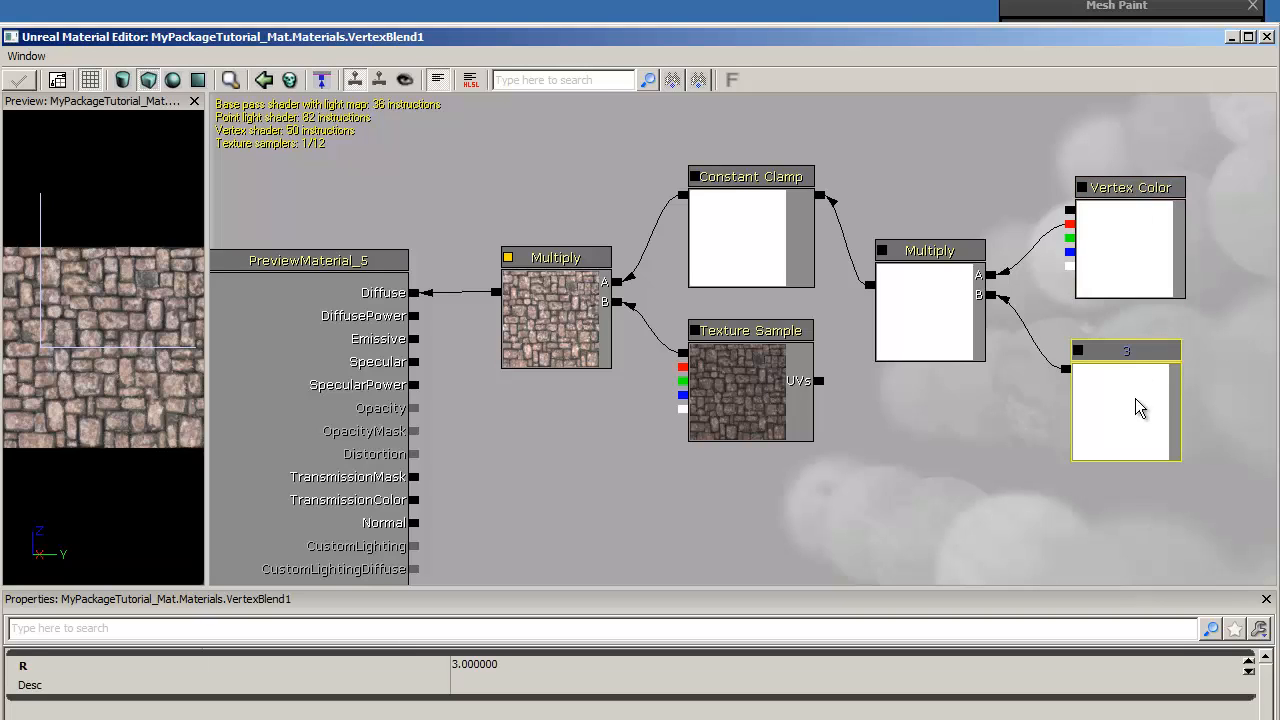
left_click(950, 325)
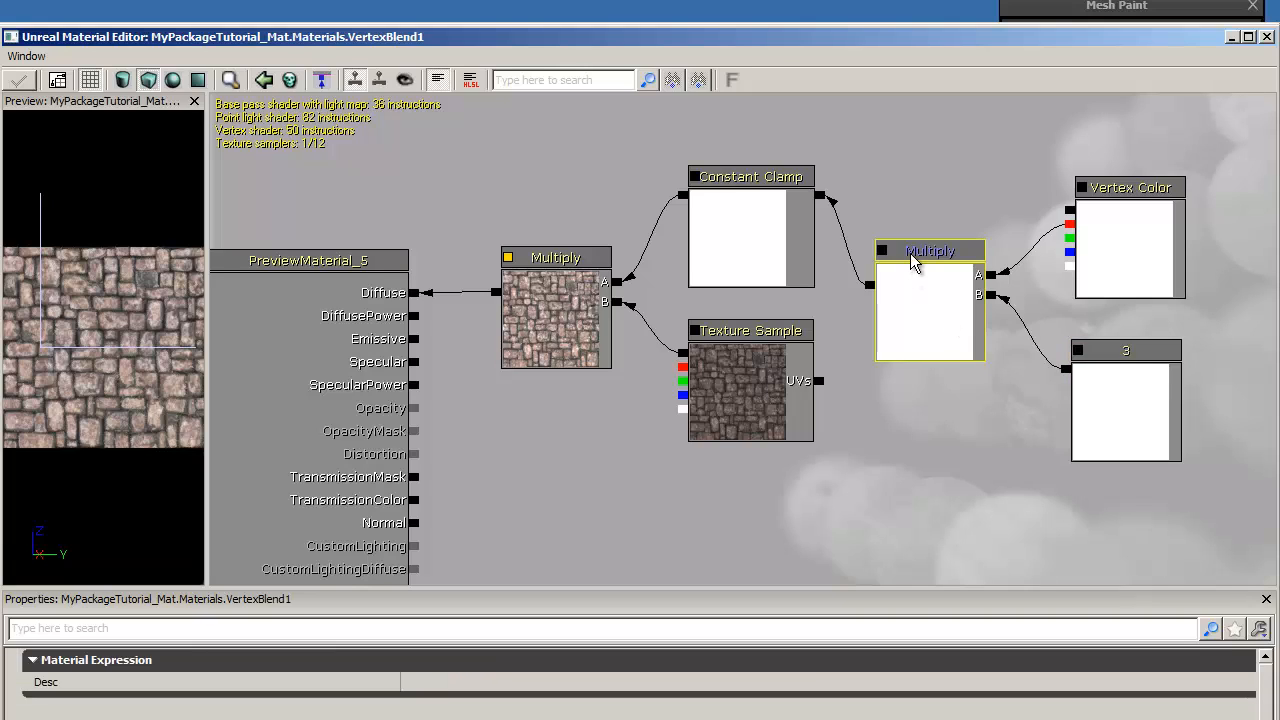
left_click(743, 232)
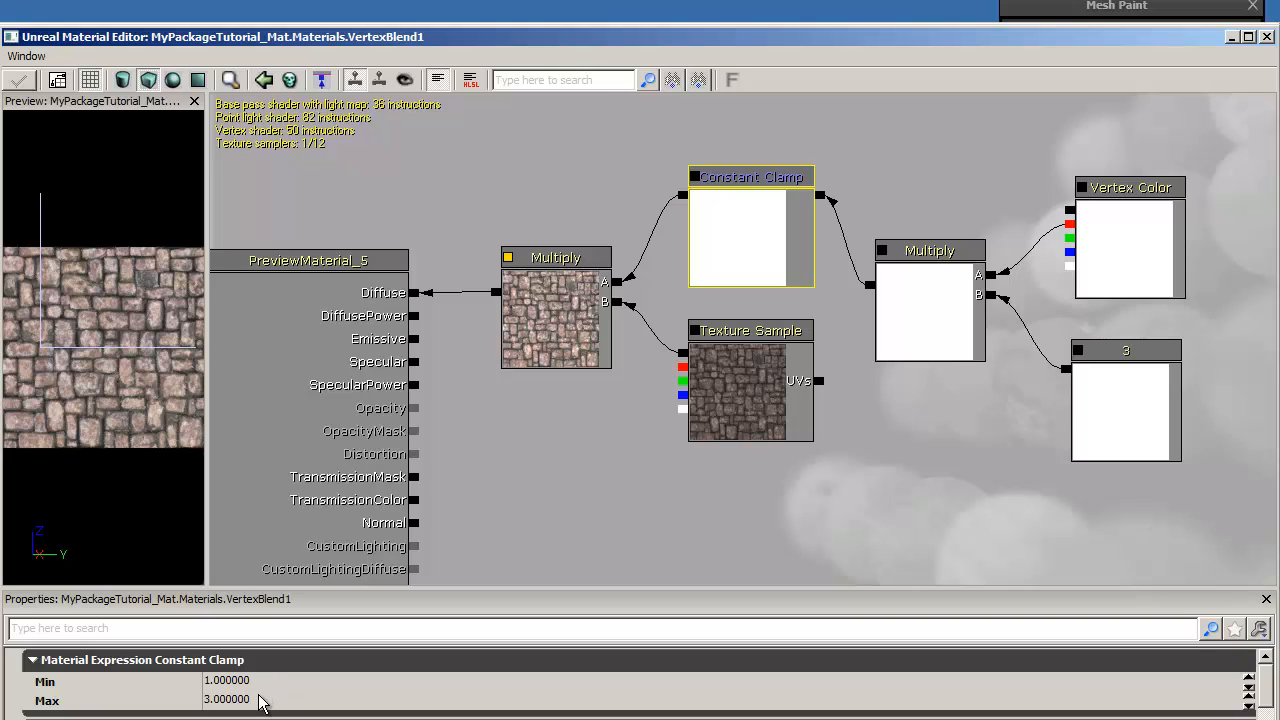
left_click(1125, 409)
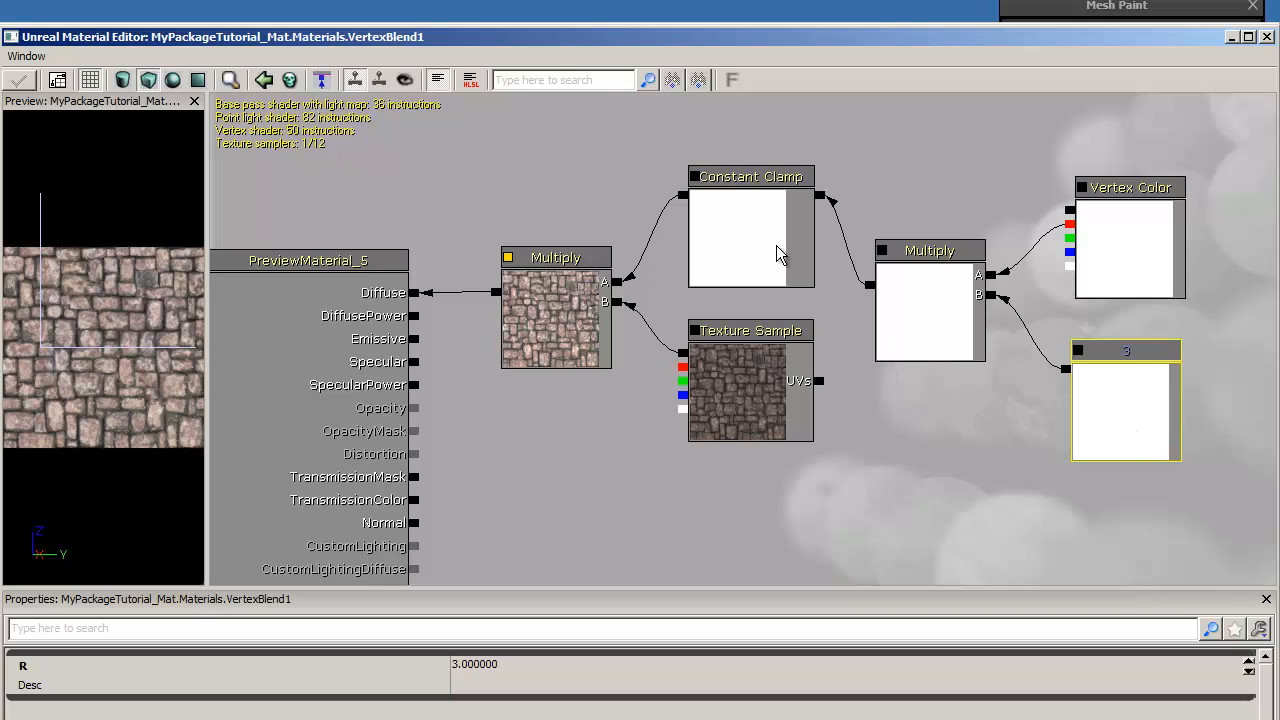
Step: Examine the Multiply node feeding Diffuse in VertexBlend1 and the brick Texture Sample connected to it
left_click(547, 312)
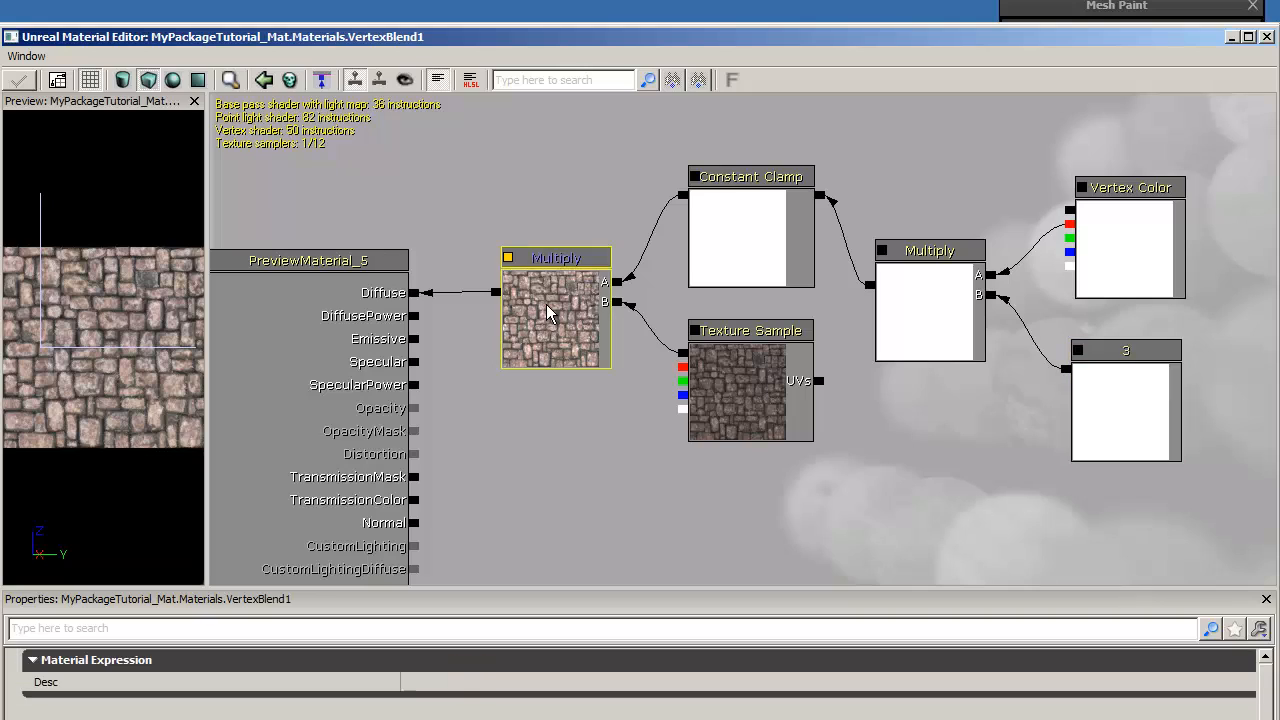
left_click(752, 386)
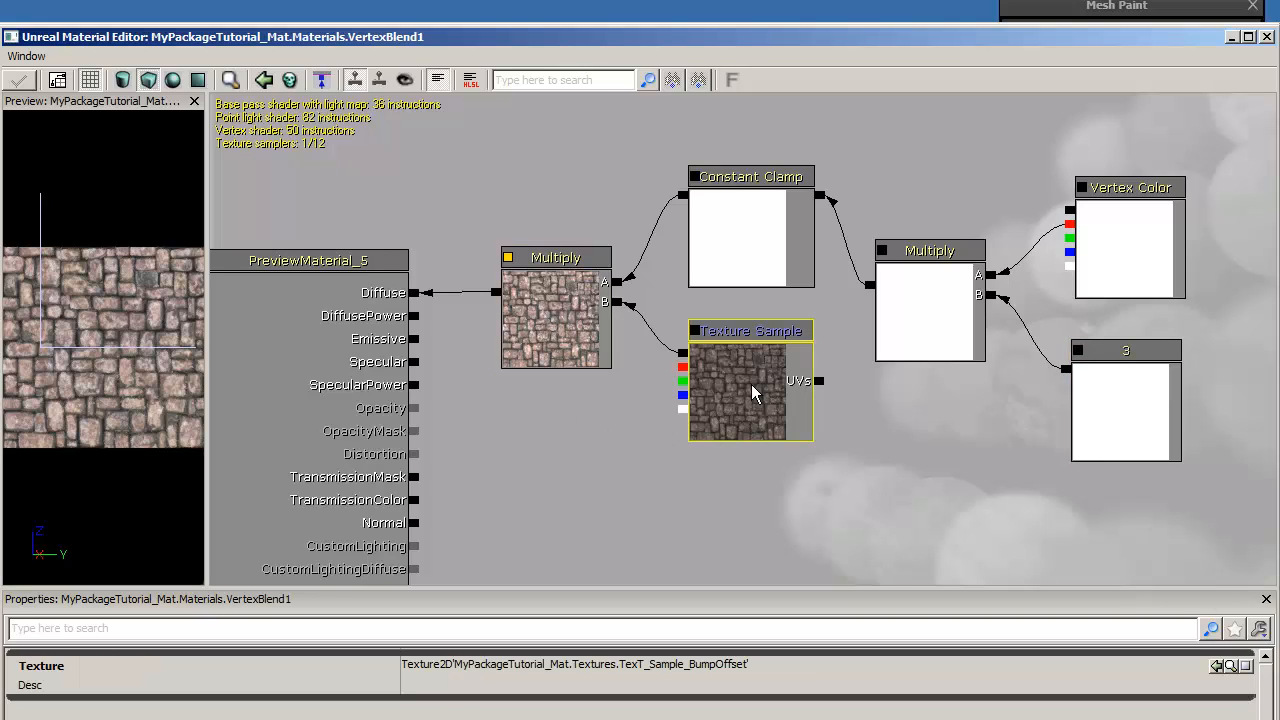
left_click(569, 329)
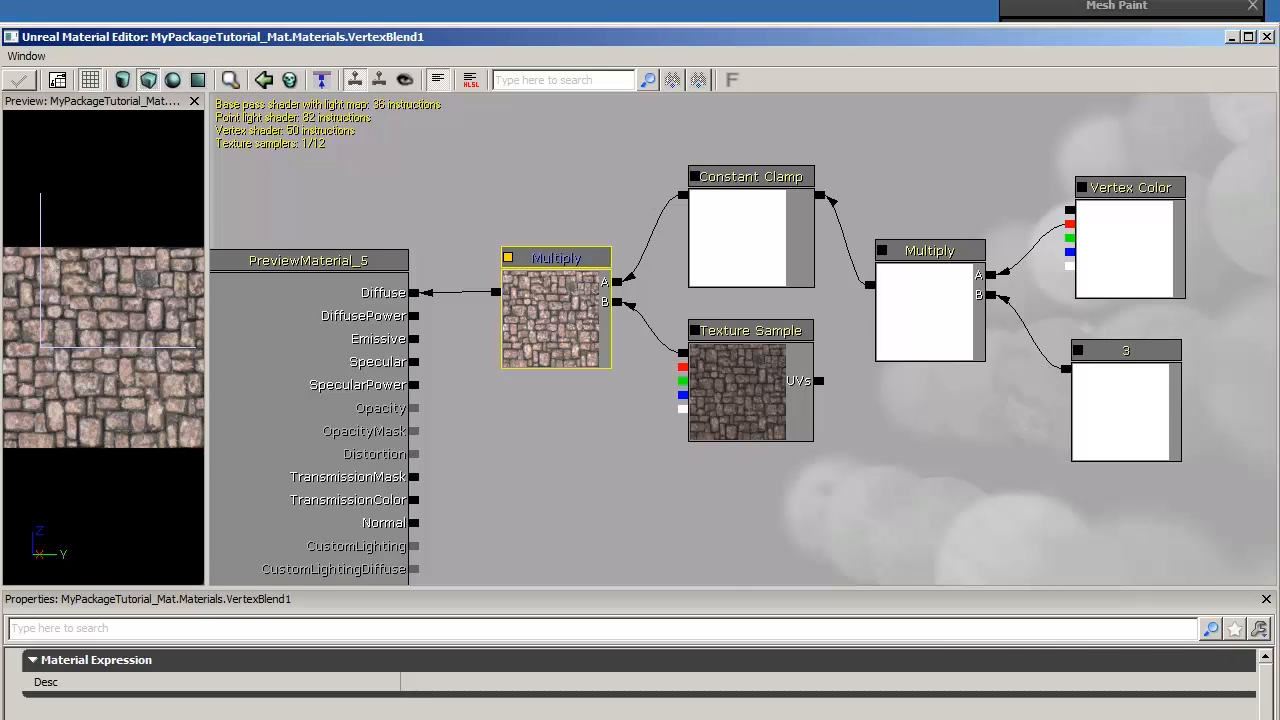
Step: Switch back to the level viewport, paint white vertex color over the teapot's body, spout, lid knob and handle, and apply an erase stroke to the body
left_click(1231, 36)
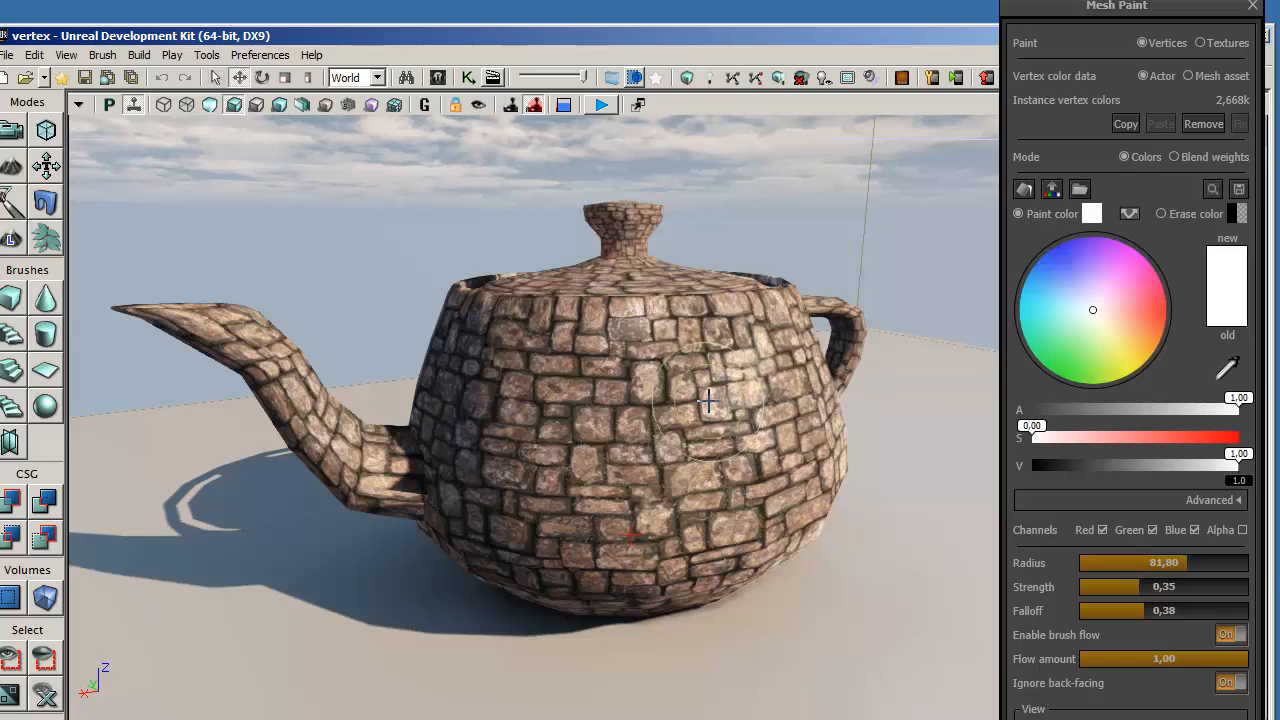
mouse_move(707, 401)
left_mouse_down("ctrl")
mouse_move(700, 455)
mouse_move(678, 478)
mouse_move(560, 488)
mouse_move(540, 455)
mouse_move(558, 405)
mouse_move(646, 374)
mouse_move(764, 354)
mouse_move(823, 400)
mouse_move(763, 487)
mouse_move(600, 540)
mouse_move(505, 430)
mouse_move(560, 320)
mouse_move(695, 336)
mouse_move(695, 405)
mouse_move(650, 400)
mouse_move(618, 424)
mouse_move(560, 350)
mouse_move(526, 437)
mouse_move(390, 470)
mouse_move(170, 320)
mouse_move(228, 368)
left_mouse_up("ctrl")
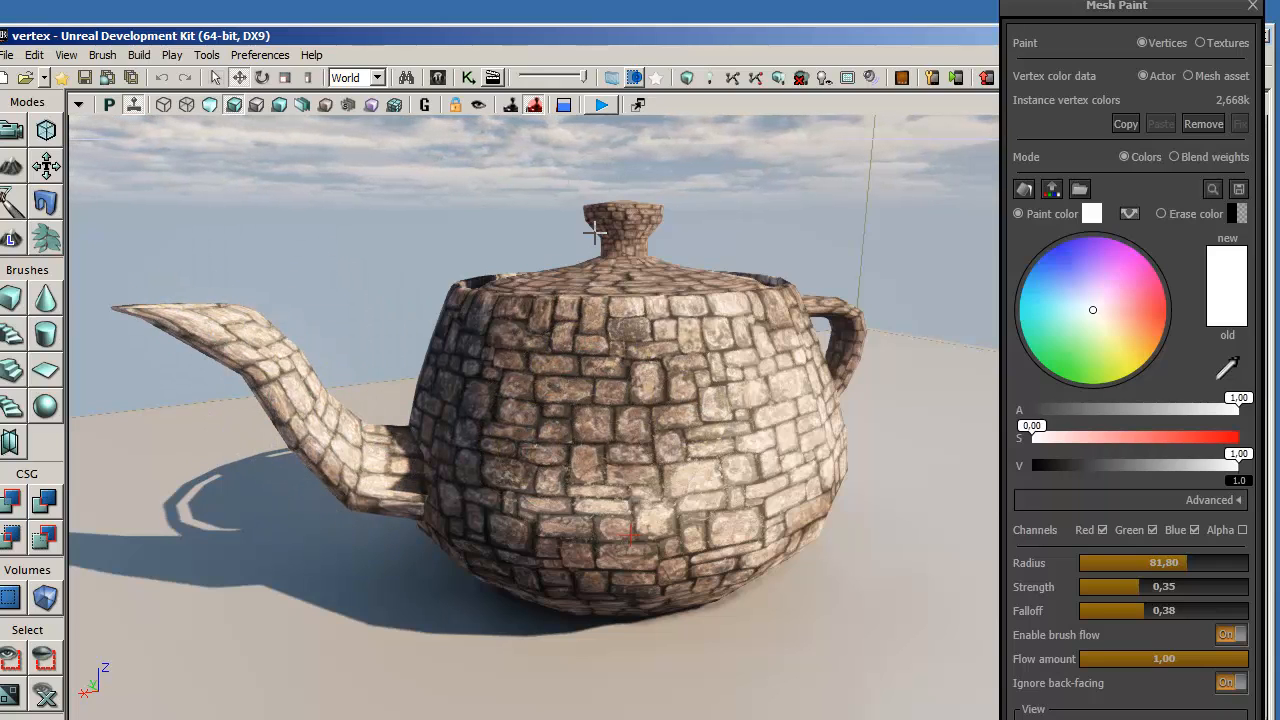
left_click_drag(595, 233, 596, 214, "ctrl")
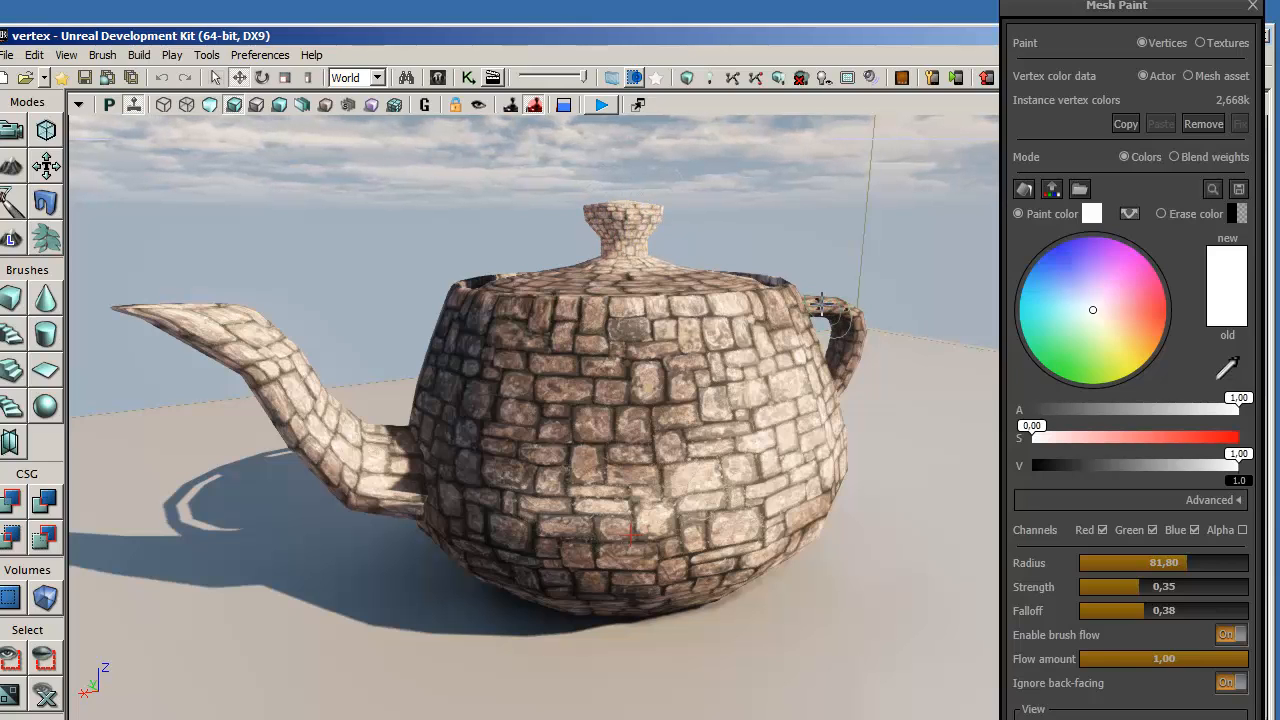
left_click_drag(835, 318, 842, 381, "ctrl")
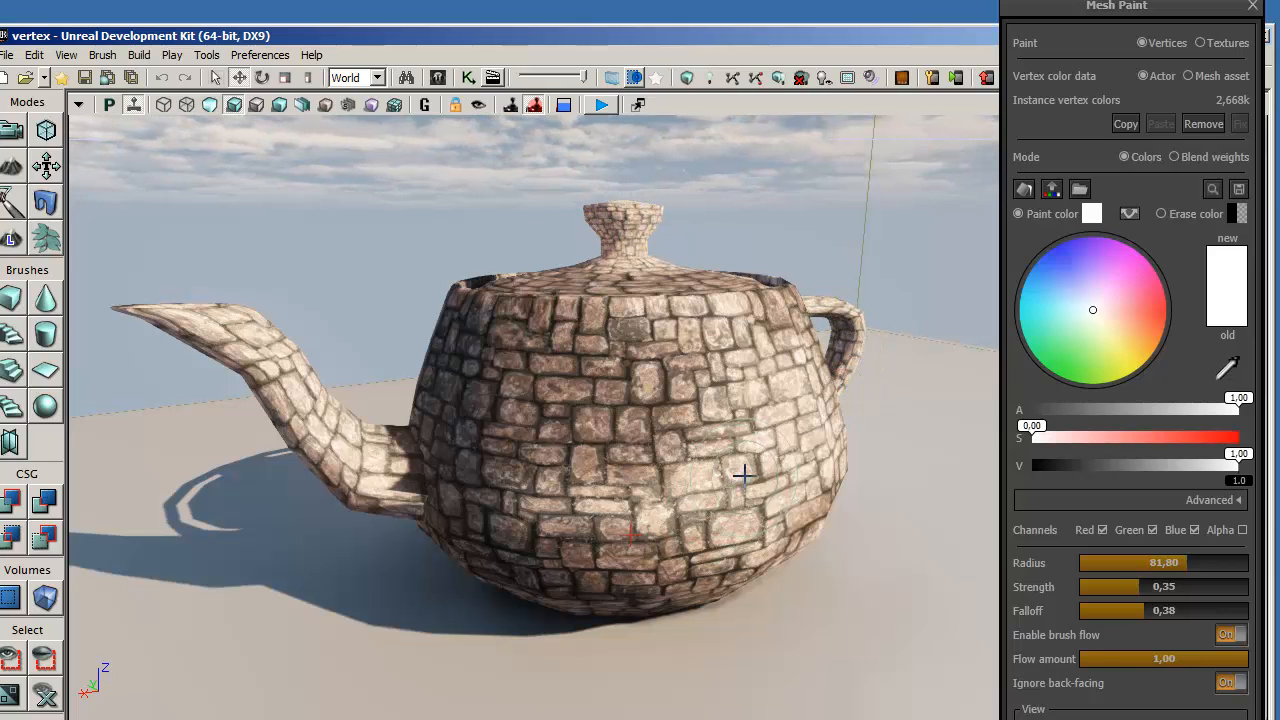
mouse_move(740, 471)
left_mouse_down("ctrl+shift")
mouse_move(728, 434)
mouse_move(662, 363)
mouse_move(650, 516)
mouse_move(565, 457)
mouse_move(659, 509)
left_mouse_up("ctrl+shift")
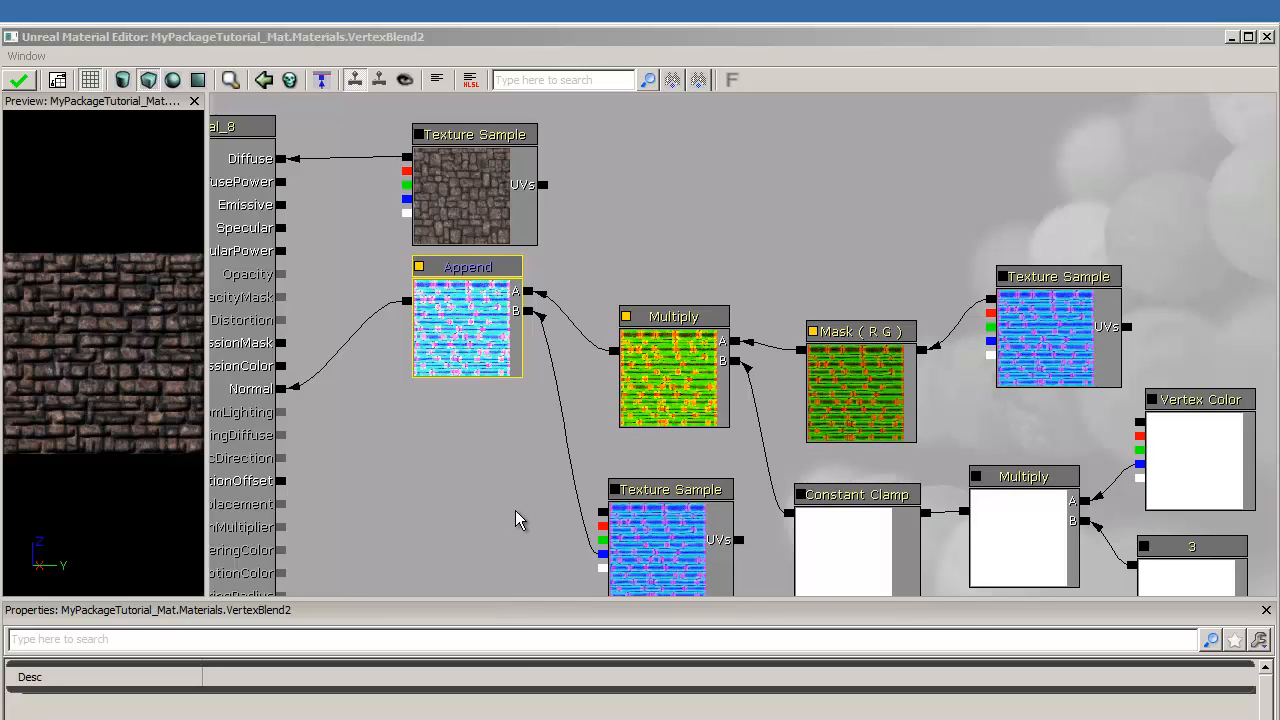
Step: Examine VertexBlend2's diffuse and normal Texture Samples, Vertex Color, constant 3, Multiply, Constant Clamp, Mask (R G) and Append nodes
left_click(488, 188)
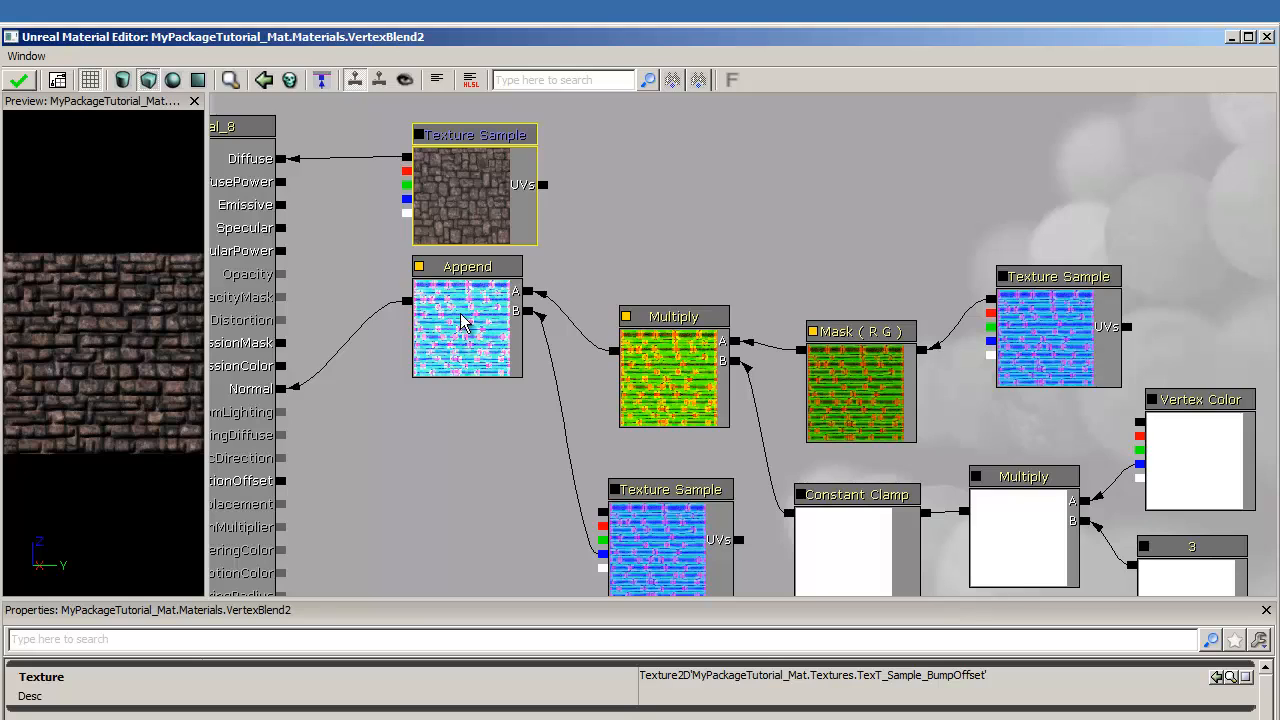
left_click(676, 548)
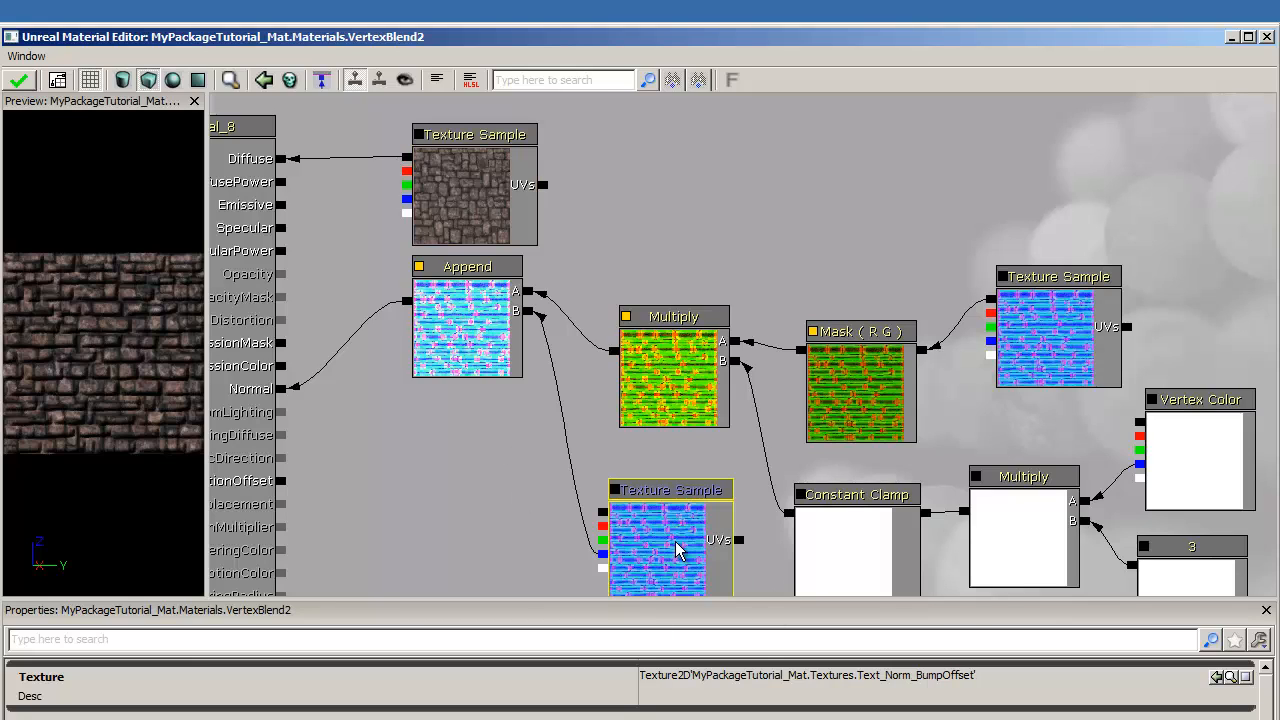
left_click(487, 192)
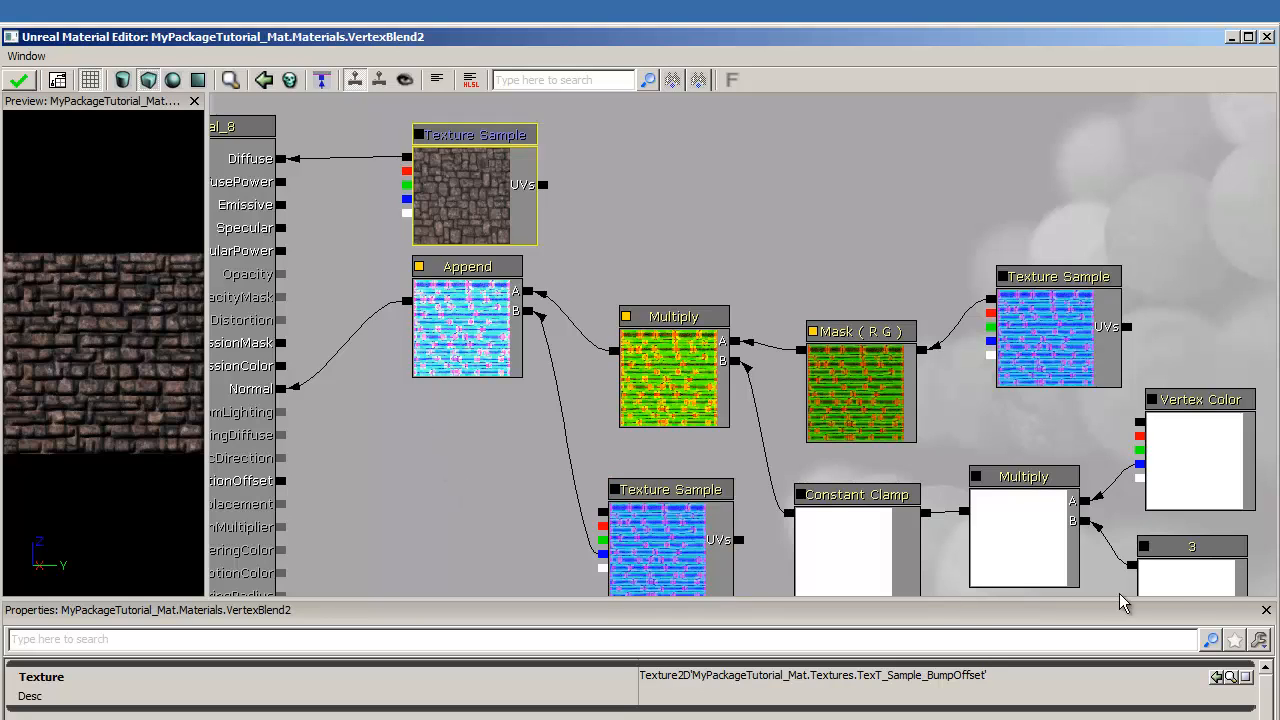
left_click(1193, 452)
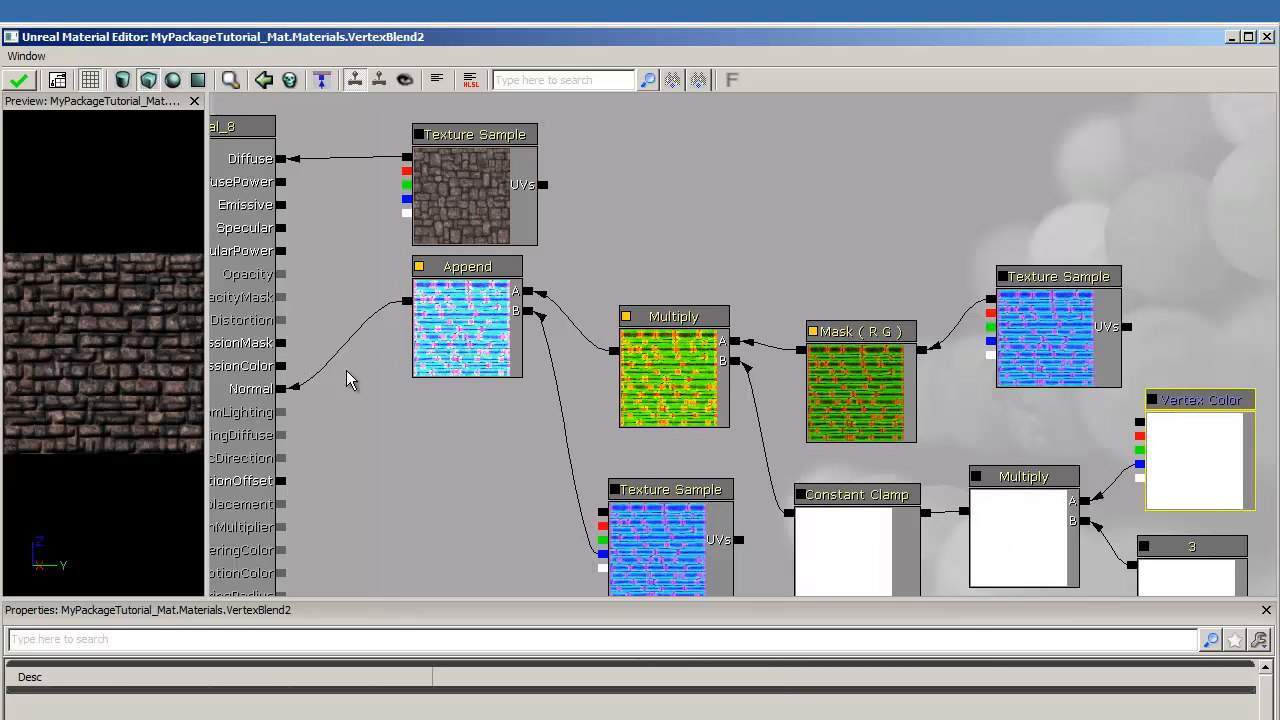
left_click(1195, 576)
left_click(1015, 529)
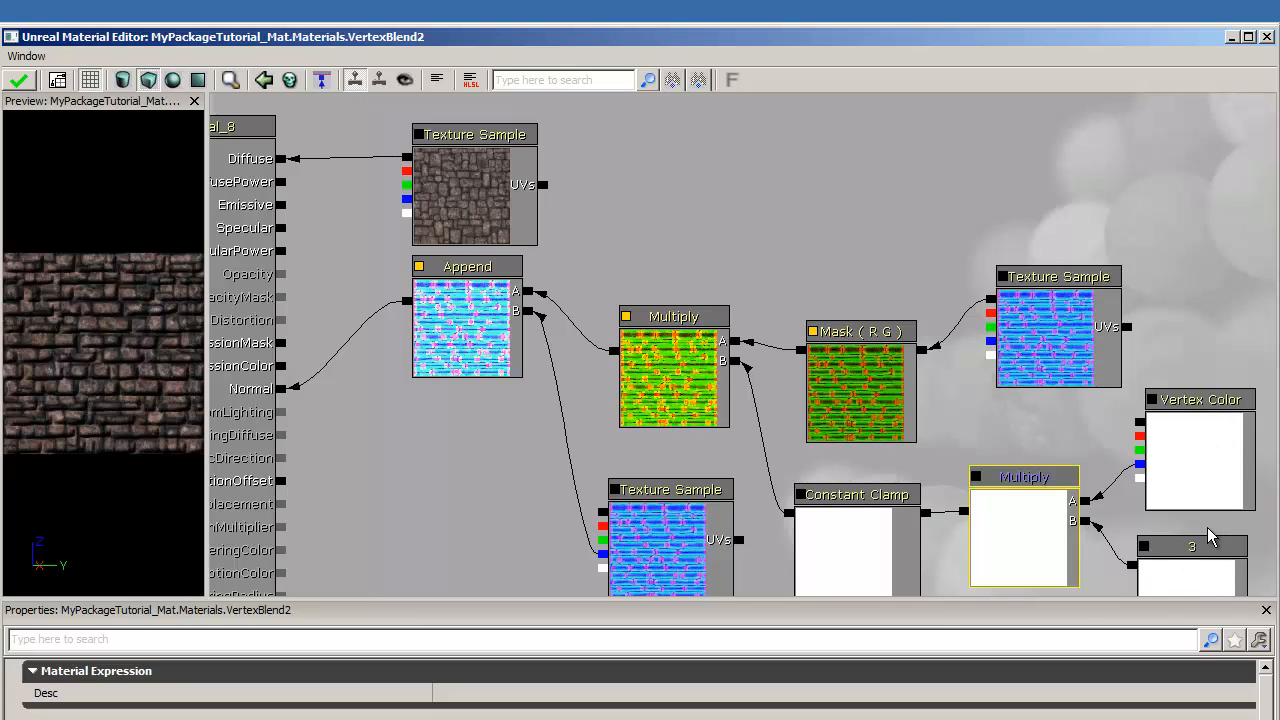
left_click(864, 558)
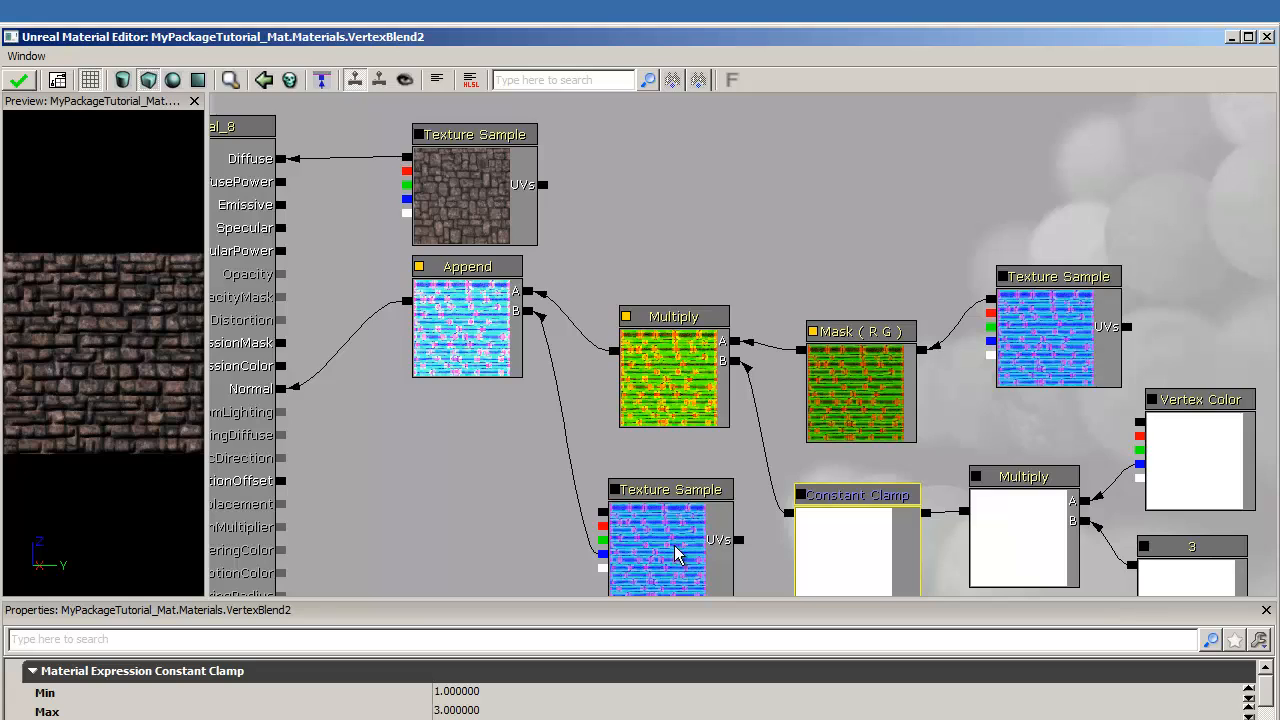
left_click(873, 387)
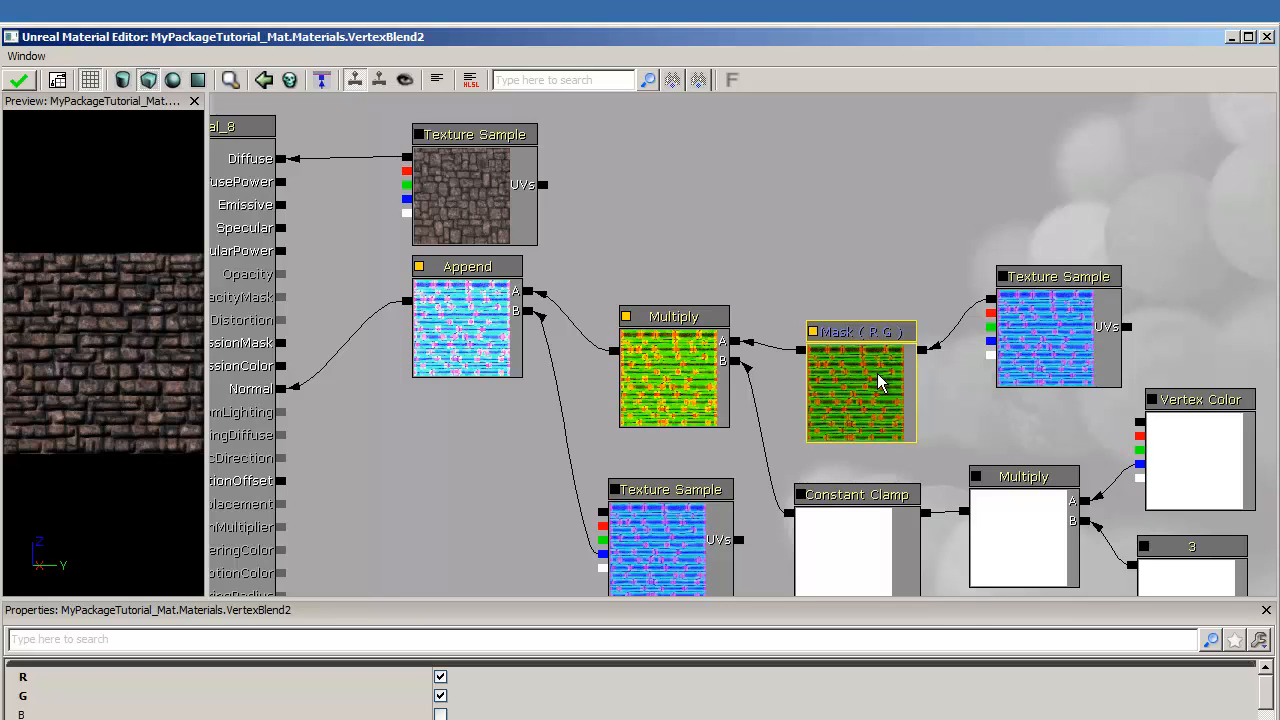
left_click(462, 318)
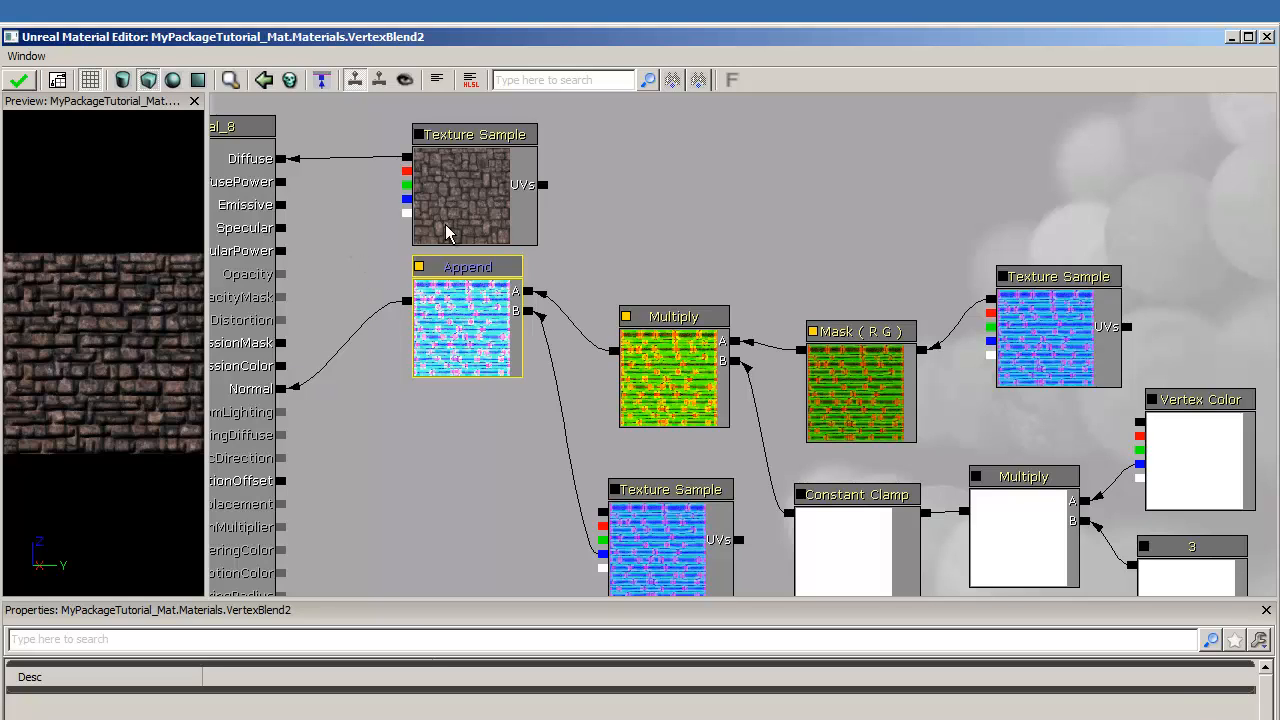
Step: Return to the level viewport and paint white in the blue vertex channel across the teapot's body to strengthen its brick normal map
key("alt+Tab")
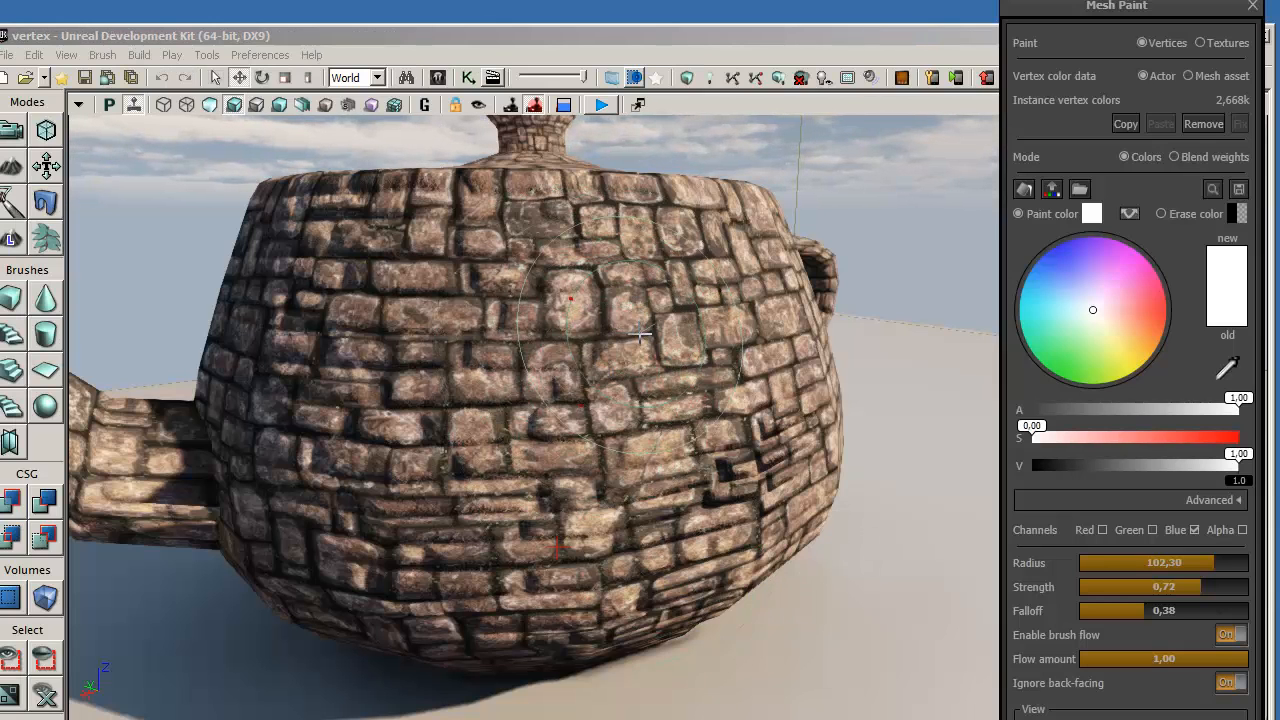
mouse_move(642, 334)
left_mouse_down("ctrl")
mouse_move(660, 334)
mouse_move(731, 409)
mouse_move(697, 451)
mouse_move(634, 468)
mouse_move(591, 534)
mouse_move(734, 523)
mouse_move(791, 455)
mouse_move(790, 320)
mouse_move(680, 240)
mouse_move(560, 215)
mouse_move(479, 220)
mouse_move(340, 300)
mouse_move(294, 429)
mouse_move(330, 560)
mouse_move(560, 520)
mouse_move(590, 480)
mouse_move(560, 420)
mouse_move(737, 452)
mouse_move(760, 330)
mouse_move(640, 230)
mouse_move(440, 235)
mouse_move(265, 284)
mouse_move(300, 517)
mouse_move(540, 610)
mouse_move(740, 480)
mouse_move(812, 333)
left_mouse_up("ctrl")
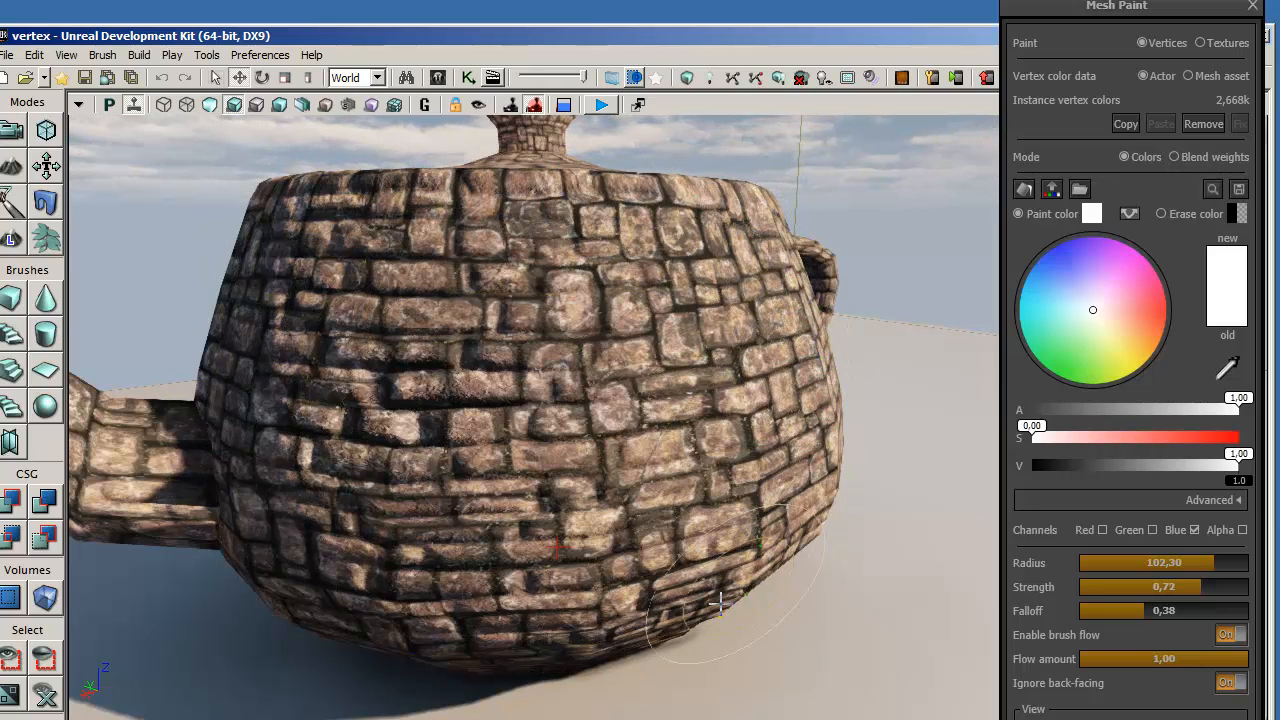
mouse_move(719, 601)
left_mouse_down("ctrl")
mouse_move(314, 586)
mouse_move(420, 470)
mouse_move(520, 480)
mouse_move(590, 452)
mouse_move(720, 305)
mouse_move(740, 220)
mouse_move(563, 155)
mouse_move(449, 457)
mouse_move(638, 430)
left_mouse_up("ctrl")
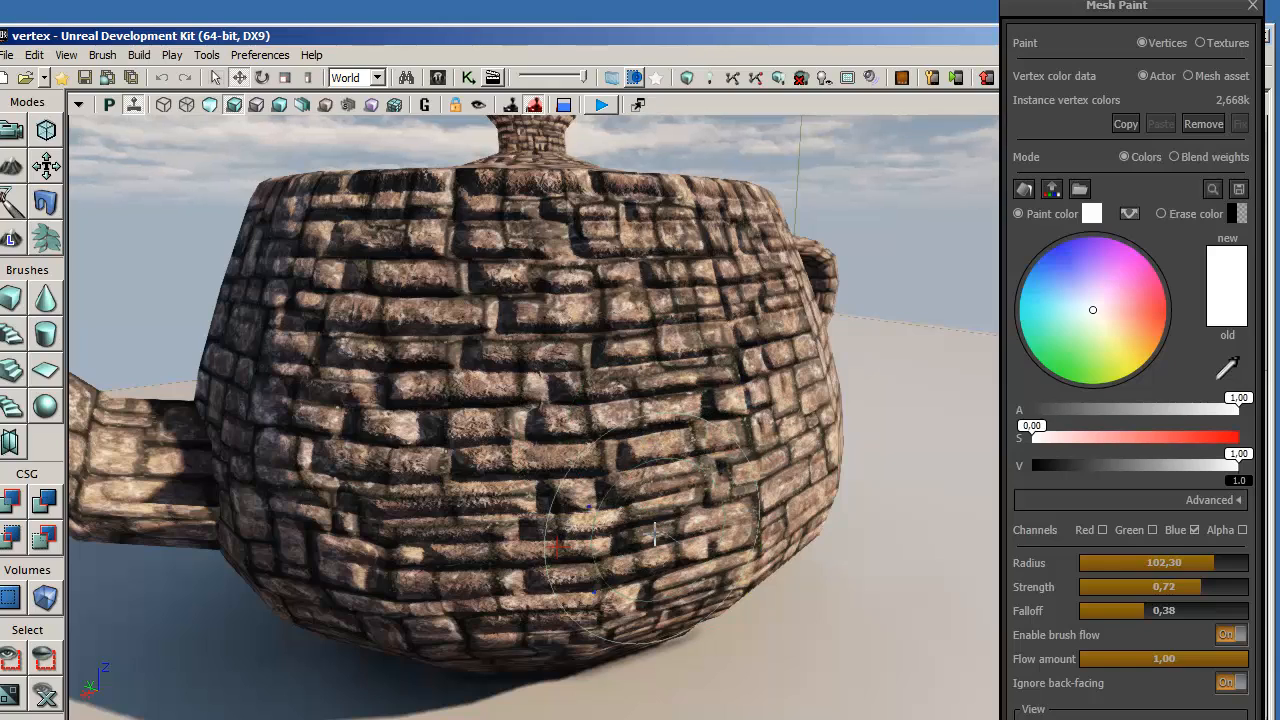